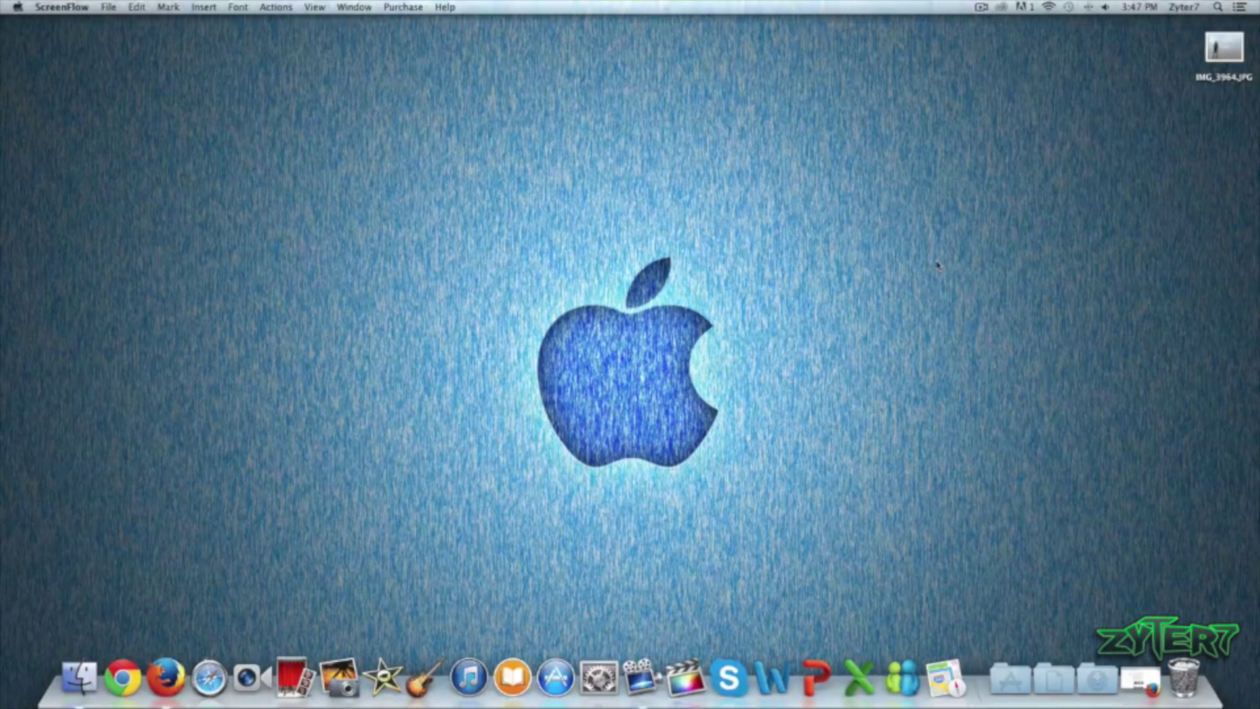
Step: Restore the minimized Firefox window showing the 'Instagram Filters as Photoshop Actions' post
{"action": "left_click", "coordinate": [1140, 679]}
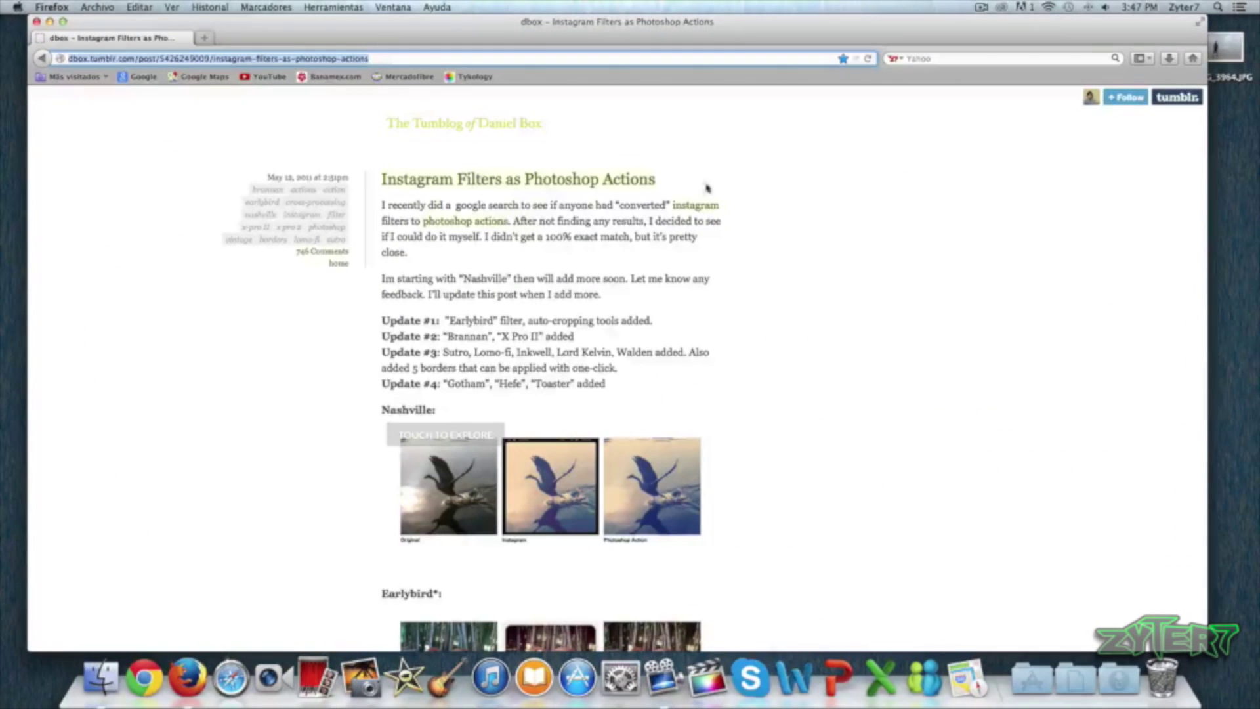
Step: Scroll through the Nashville, Earlybird, Brannan and X-Pro II comparisons down to the Download link
{"action": "left_click", "coordinate": [826, 231]}
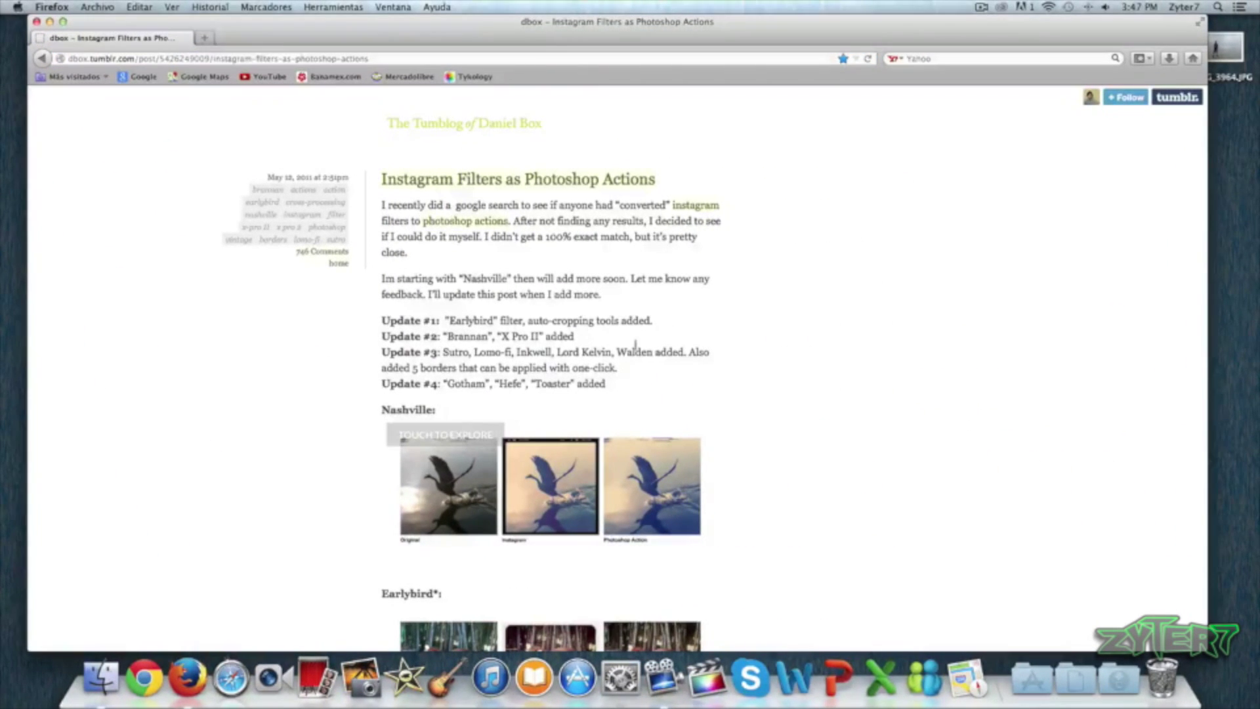
{"action": "scroll", "coordinate": [927, 466], "scroll_direction": "down", "scroll_amount": 3}
{"action": "scroll", "coordinate": [927, 467], "scroll_direction": "down", "scroll_amount": 2}
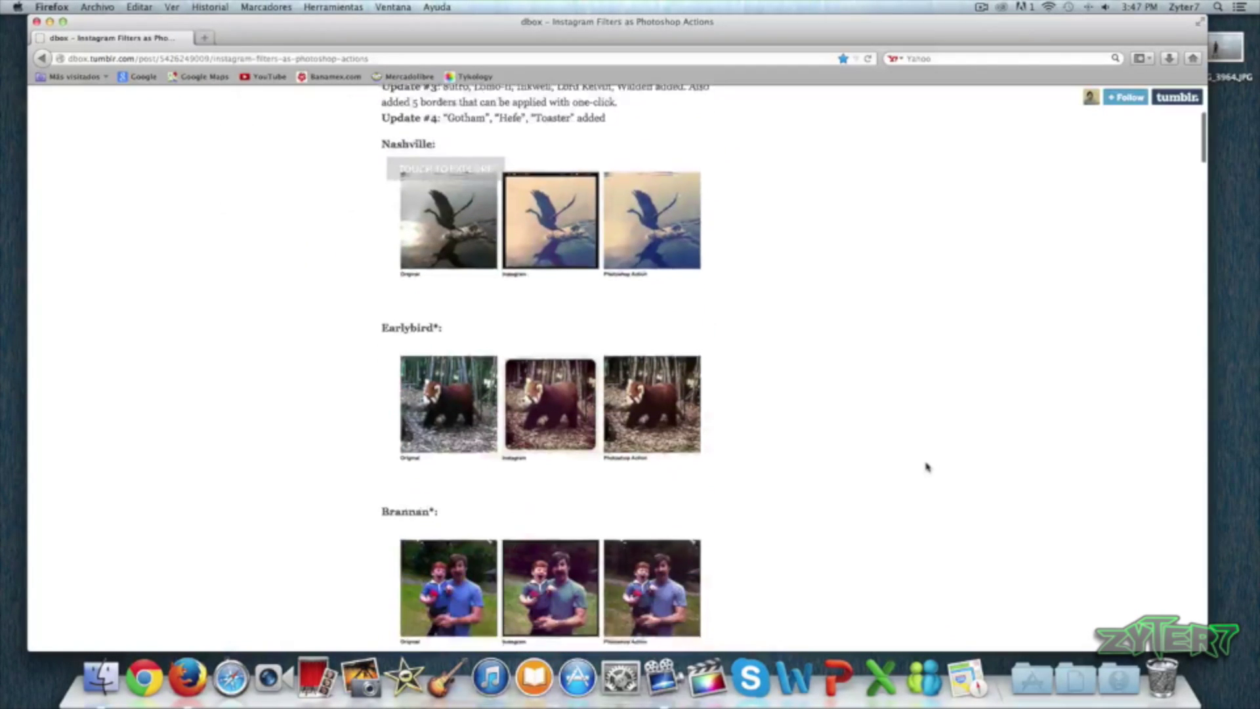
{"action": "scroll", "coordinate": [927, 467], "scroll_direction": "down", "scroll_amount": 3}
{"action": "scroll", "coordinate": [928, 467], "scroll_direction": "down", "scroll_amount": 3}
{"action": "scroll", "coordinate": [927, 467], "scroll_direction": "down", "scroll_amount": 3}
{"action": "scroll", "coordinate": [927, 466], "scroll_direction": "up", "scroll_amount": 3}
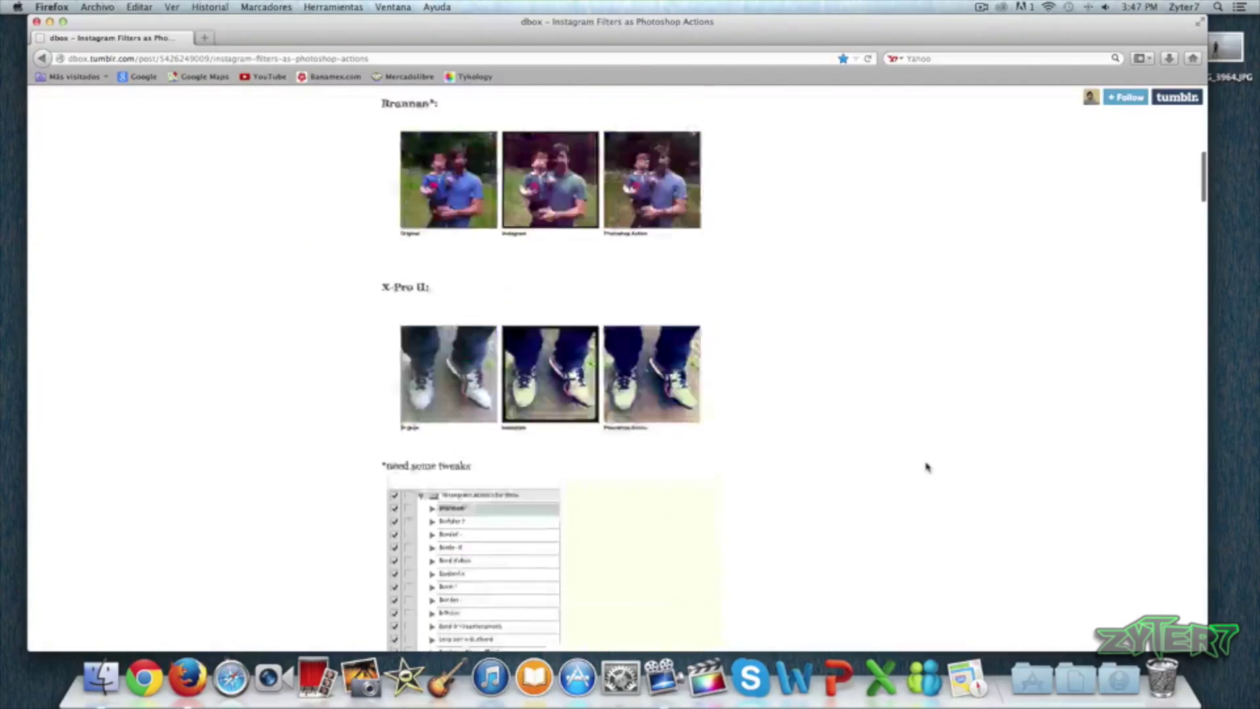
{"action": "scroll", "coordinate": [927, 467], "scroll_direction": "up", "scroll_amount": 10}
{"action": "scroll", "coordinate": [927, 466], "scroll_direction": "down", "scroll_amount": 4}
{"action": "scroll", "coordinate": [927, 466], "scroll_direction": "down", "scroll_amount": 2}
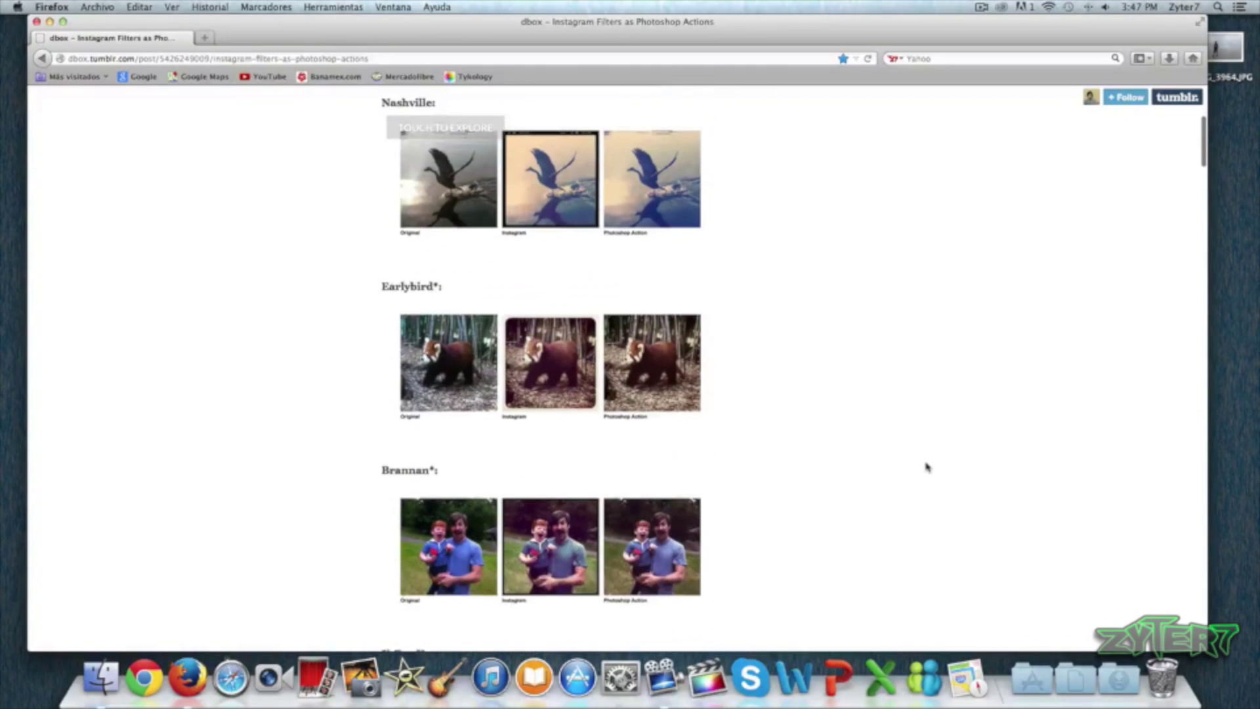
{"action": "scroll", "coordinate": [927, 466], "scroll_direction": "down", "scroll_amount": 3}
{"action": "scroll", "coordinate": [608, 505], "scroll_direction": "up", "scroll_amount": 4}
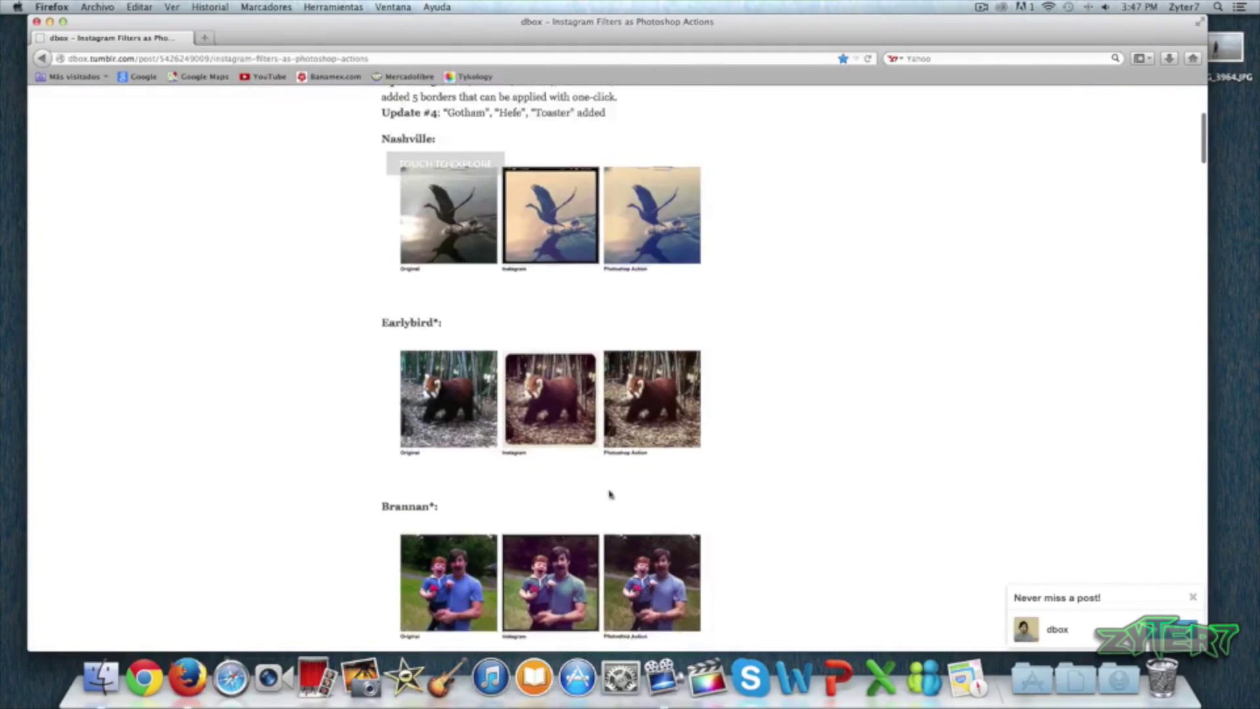
{"action": "scroll", "coordinate": [610, 494], "scroll_direction": "up", "scroll_amount": 3}
{"action": "scroll", "coordinate": [789, 476], "scroll_direction": "down", "scroll_amount": 3}
{"action": "mouse_move", "coordinate": [550, 214]}
{"action": "mouse_move", "coordinate": [601, 221]}
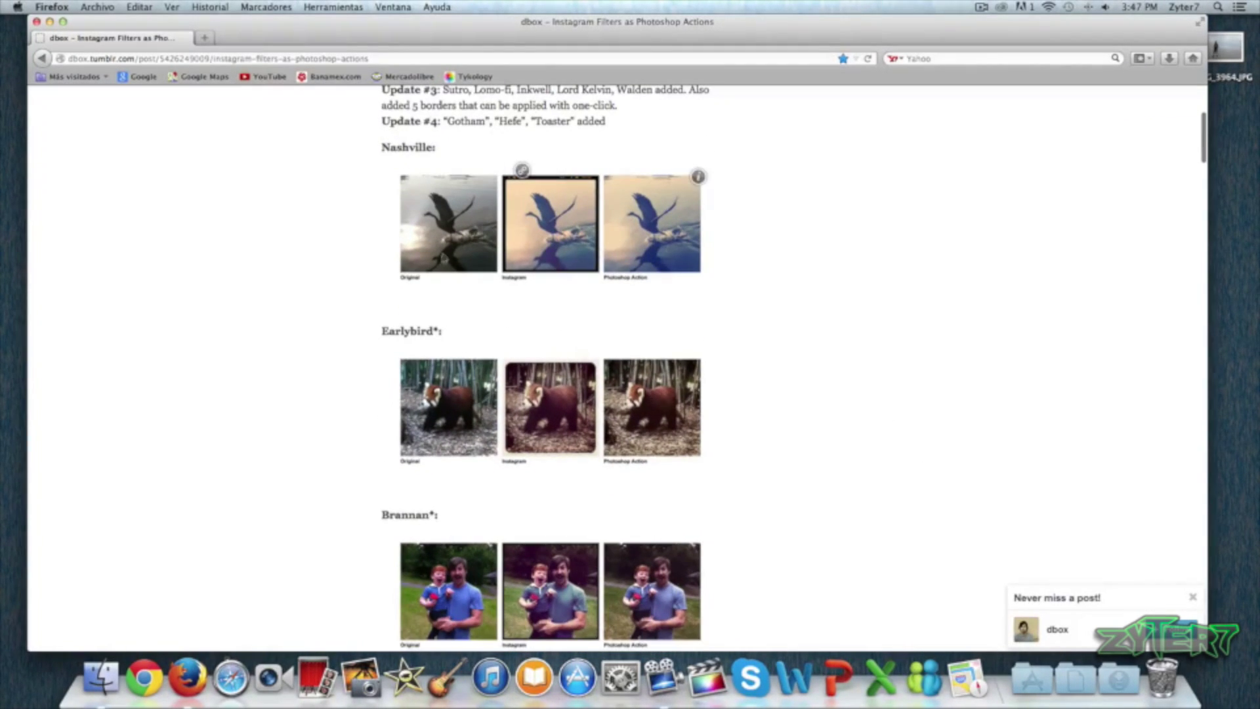
{"action": "scroll", "coordinate": [446, 256], "scroll_direction": "up", "scroll_amount": 3}
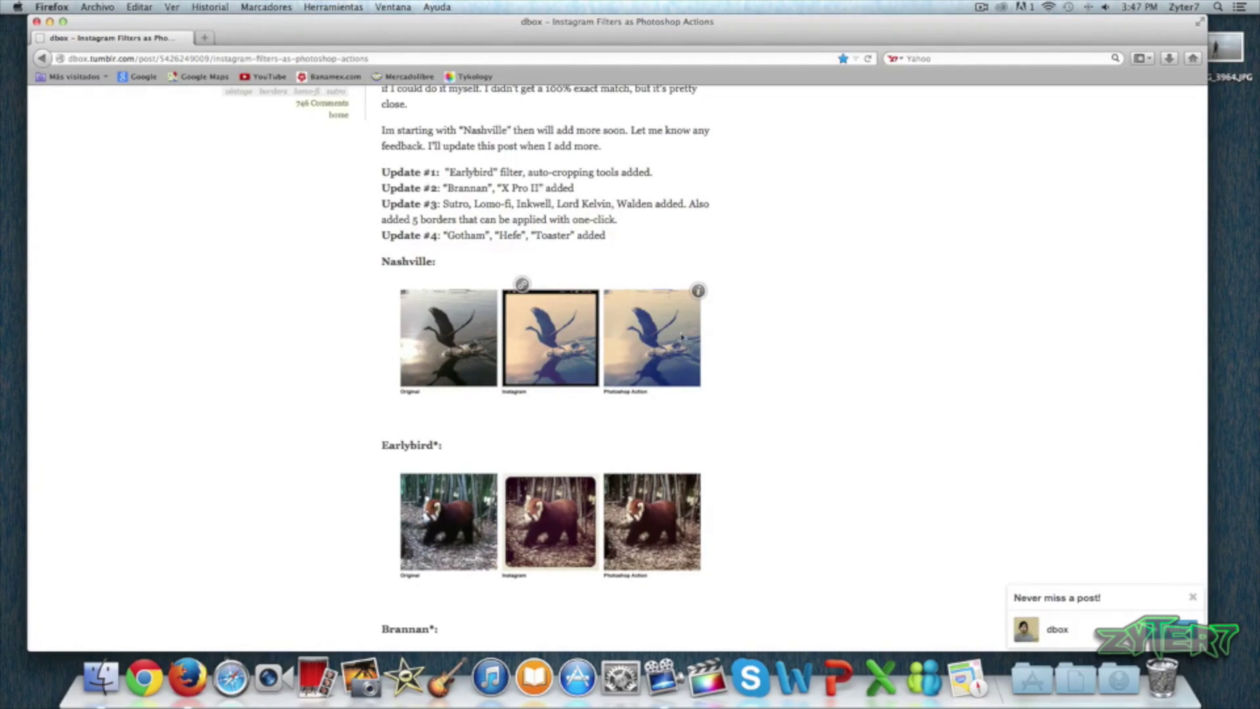
{"action": "scroll", "coordinate": [682, 328], "scroll_direction": "down", "scroll_amount": 5}
{"action": "scroll", "coordinate": [695, 289], "scroll_direction": "down", "scroll_amount": 5}
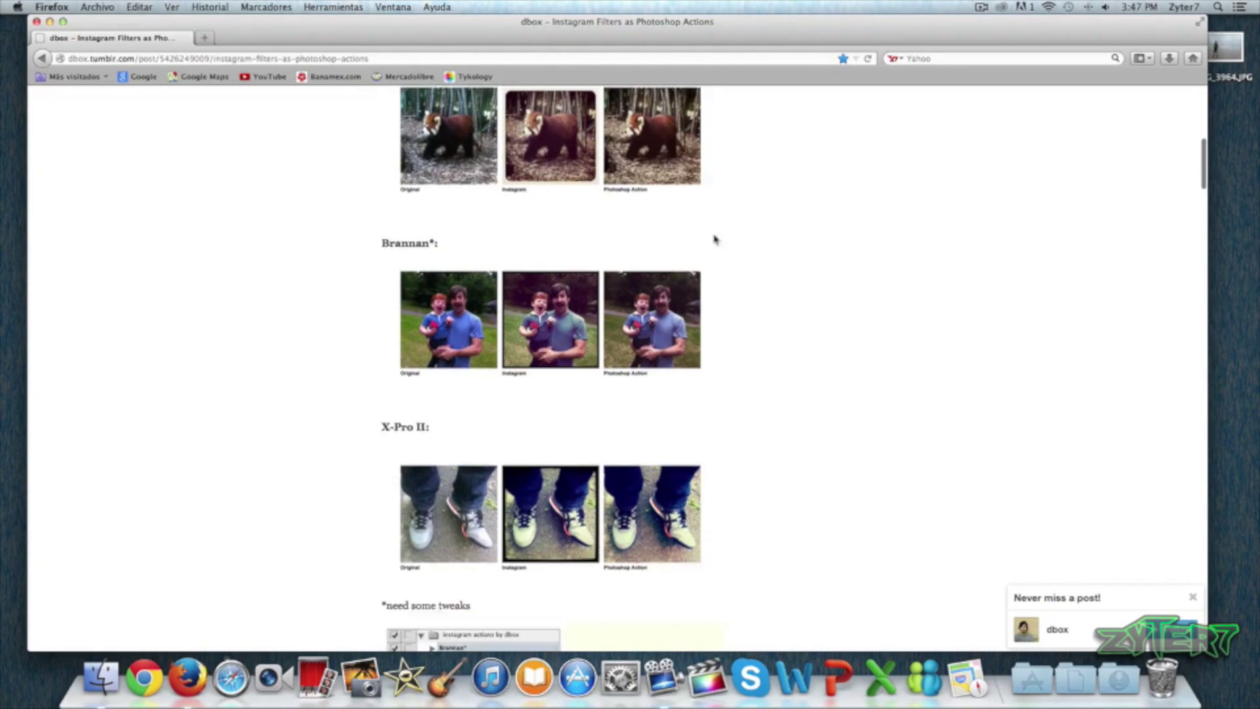
{"action": "scroll", "coordinate": [831, 497], "scroll_direction": "down", "scroll_amount": 1}
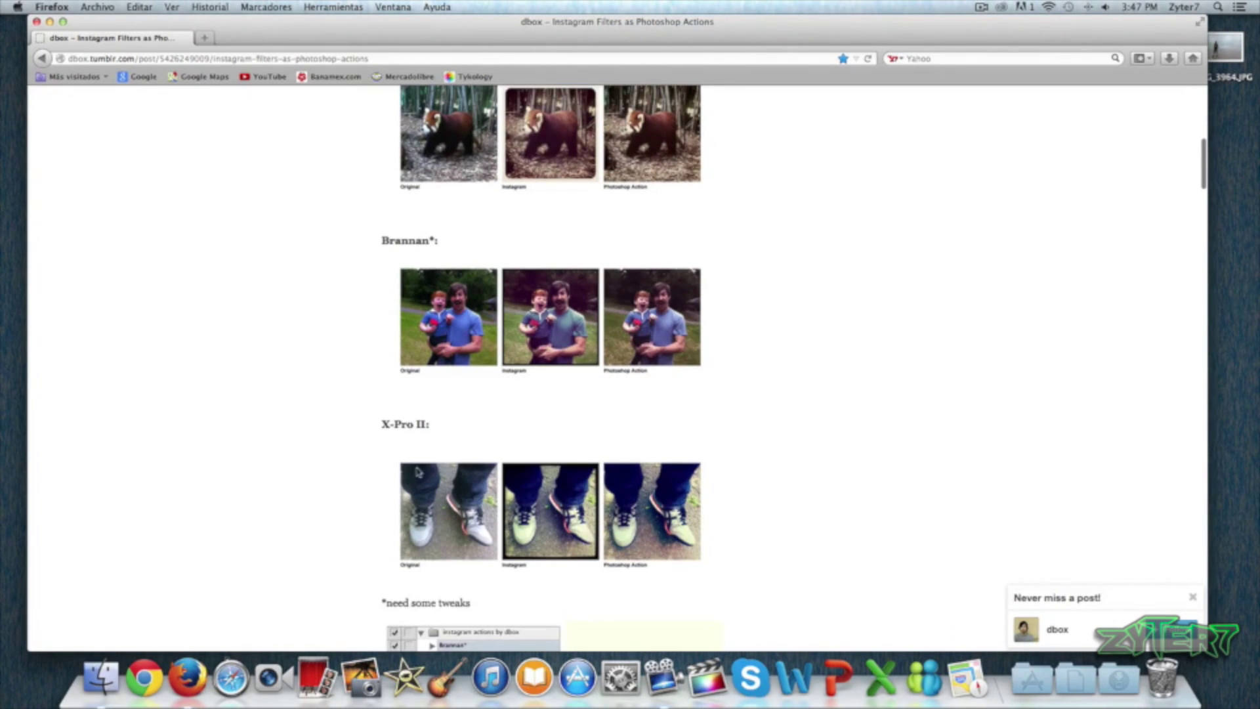
{"action": "scroll", "coordinate": [460, 520], "scroll_direction": "down", "scroll_amount": 3}
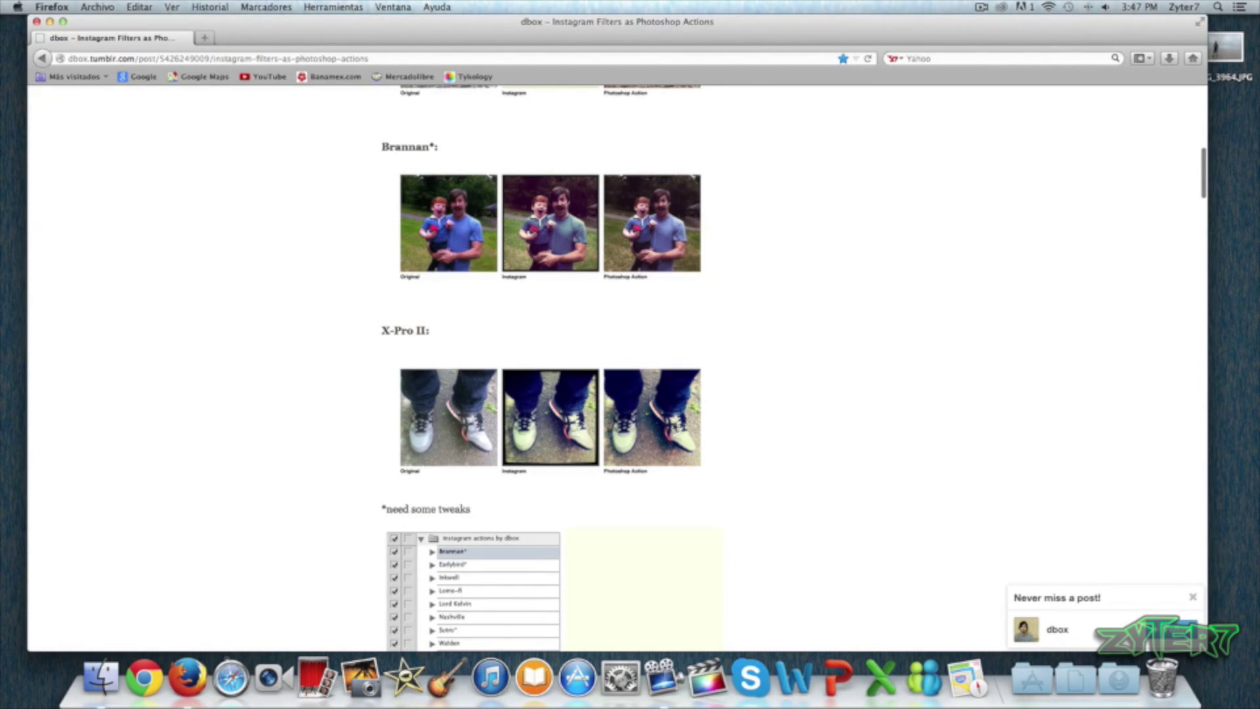
{"action": "scroll", "coordinate": [745, 413], "scroll_direction": "up", "scroll_amount": 5}
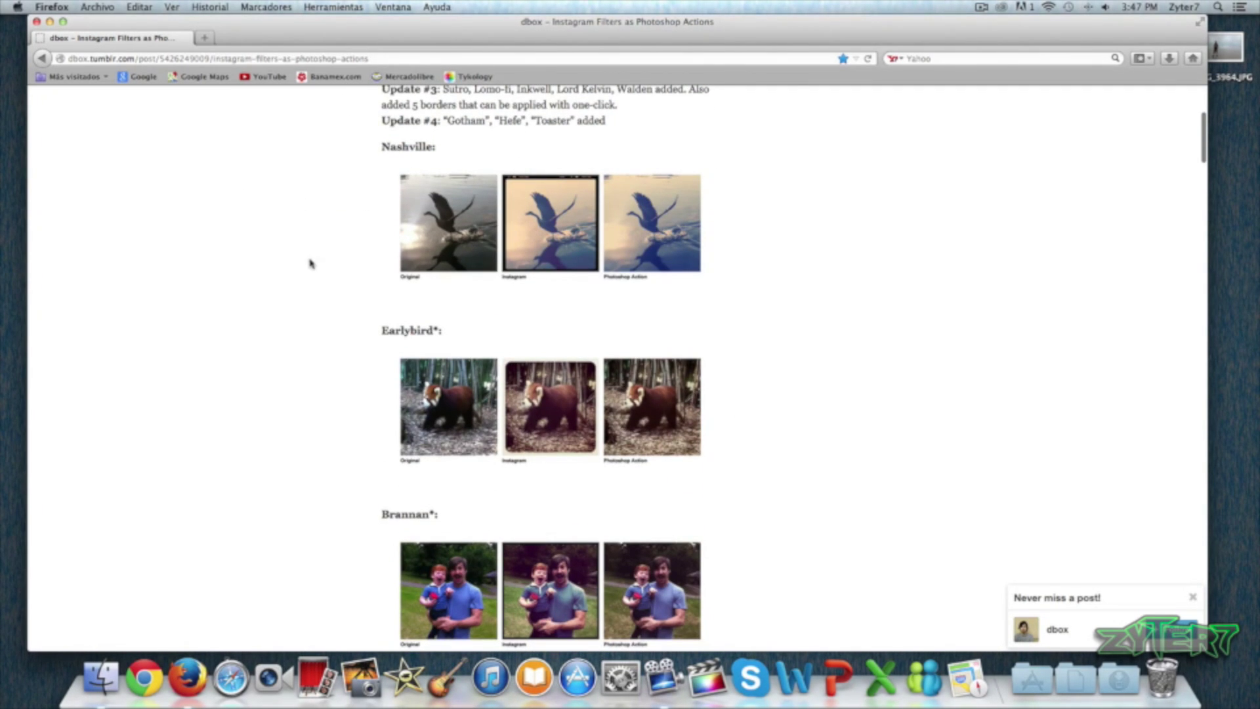
{"action": "scroll", "coordinate": [374, 341], "scroll_direction": "down", "scroll_amount": 2}
{"action": "scroll", "coordinate": [374, 343], "scroll_direction": "down", "scroll_amount": 3}
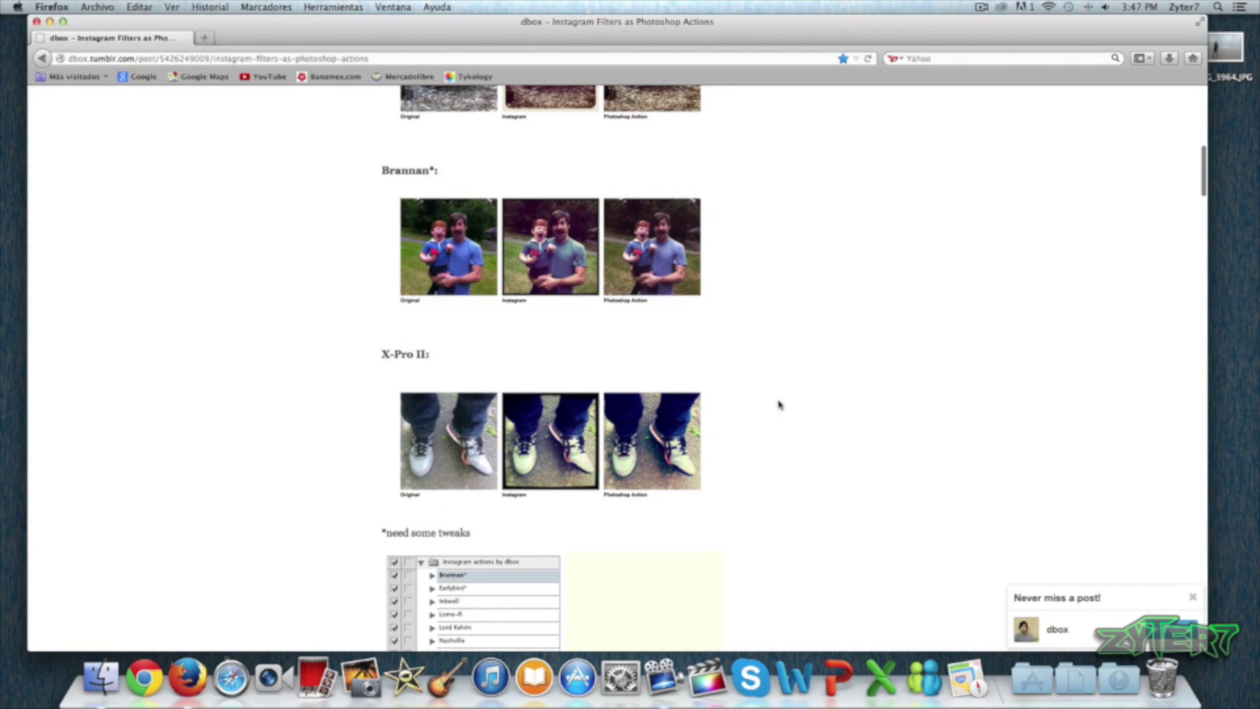
{"action": "scroll", "coordinate": [854, 423], "scroll_direction": "down", "scroll_amount": 3}
{"action": "scroll", "coordinate": [855, 423], "scroll_direction": "down", "scroll_amount": 1}
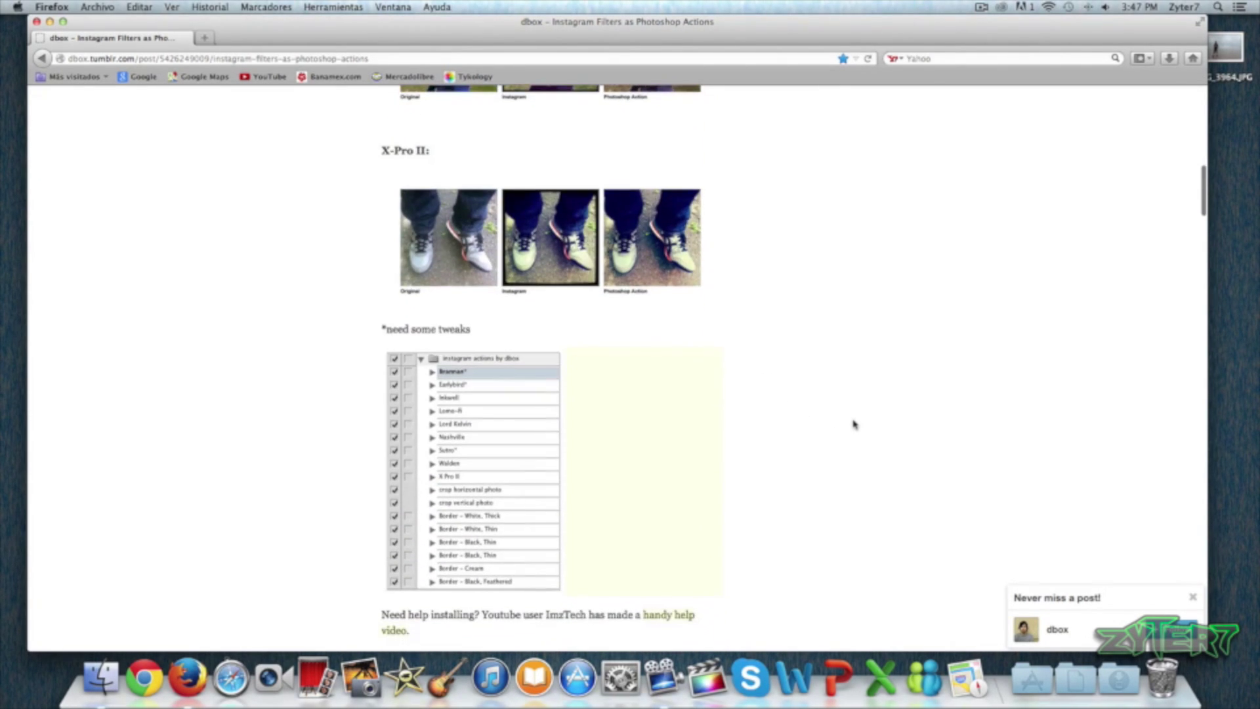
{"action": "scroll", "coordinate": [800, 454], "scroll_direction": "down", "scroll_amount": 3}
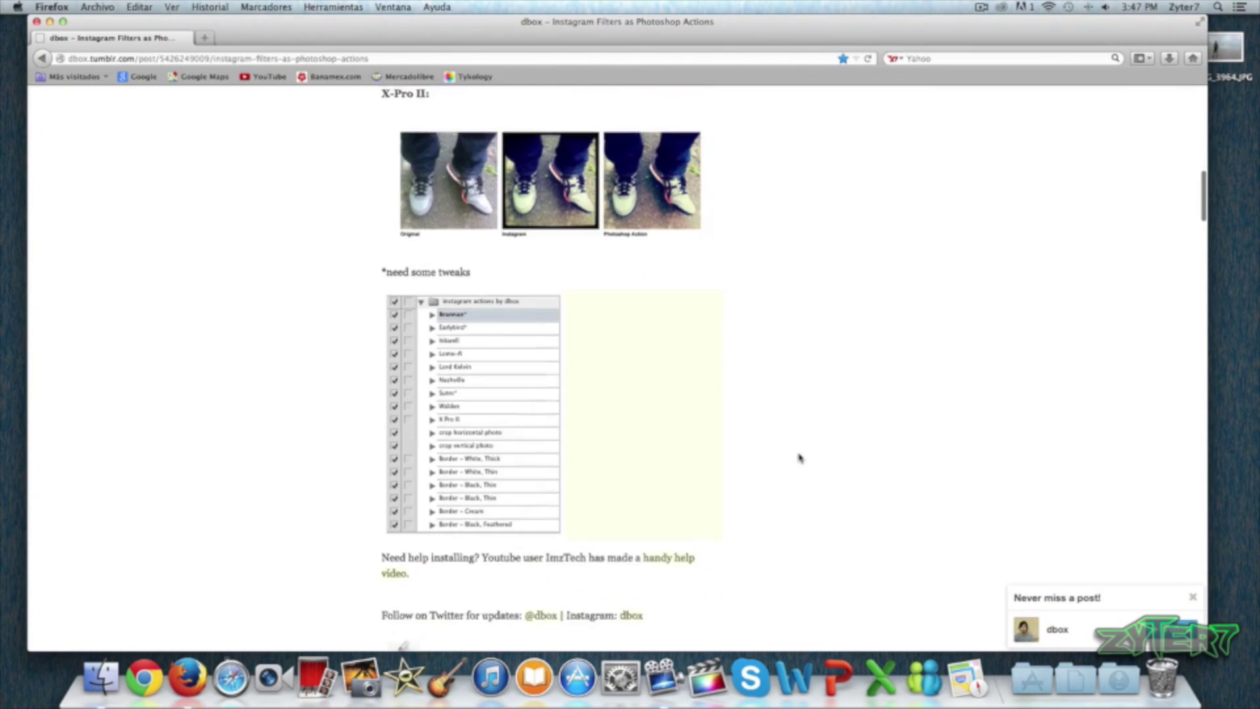
{"action": "scroll", "coordinate": [846, 410], "scroll_direction": "up", "scroll_amount": 1}
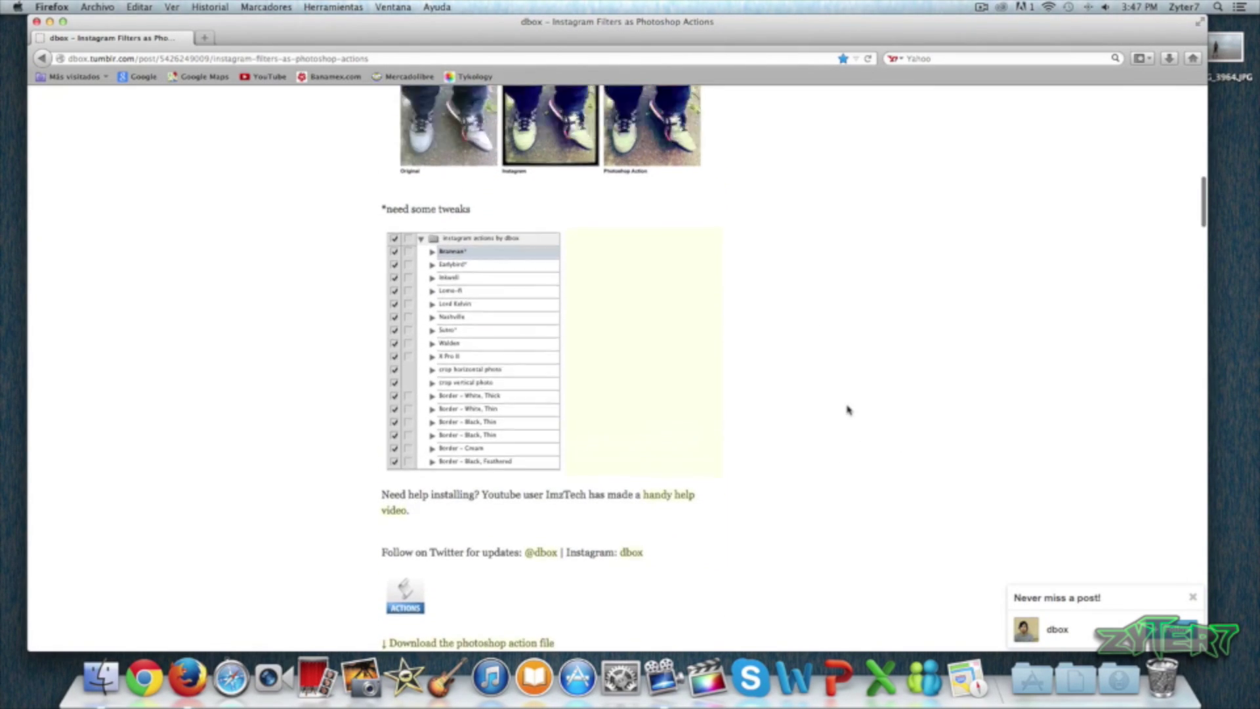
{"action": "scroll", "coordinate": [846, 411], "scroll_direction": "down", "scroll_amount": 1}
{"action": "scroll", "coordinate": [847, 411], "scroll_direction": "down", "scroll_amount": 5}
{"action": "scroll", "coordinate": [652, 284], "scroll_direction": "up", "scroll_amount": 1}
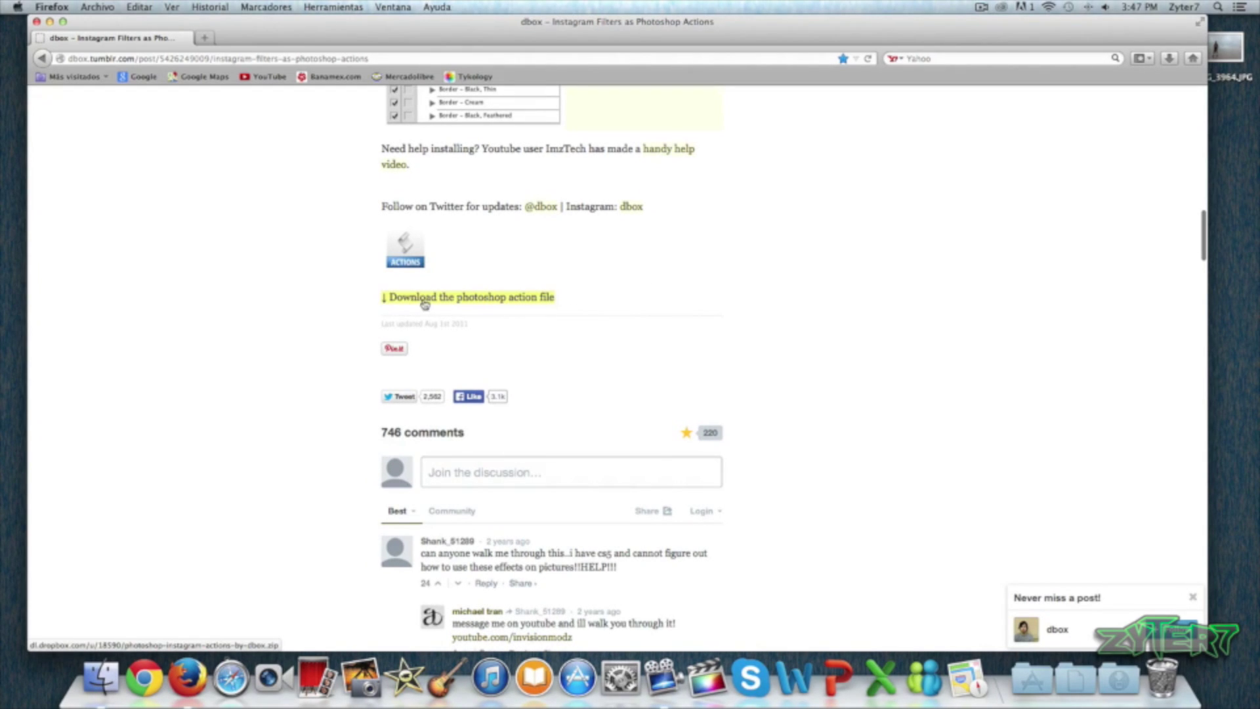
Step: Download the actions archive and move instagram-actions-by-dbox.atn from Descargas onto the desktop
{"action": "left_click", "coordinate": [501, 295]}
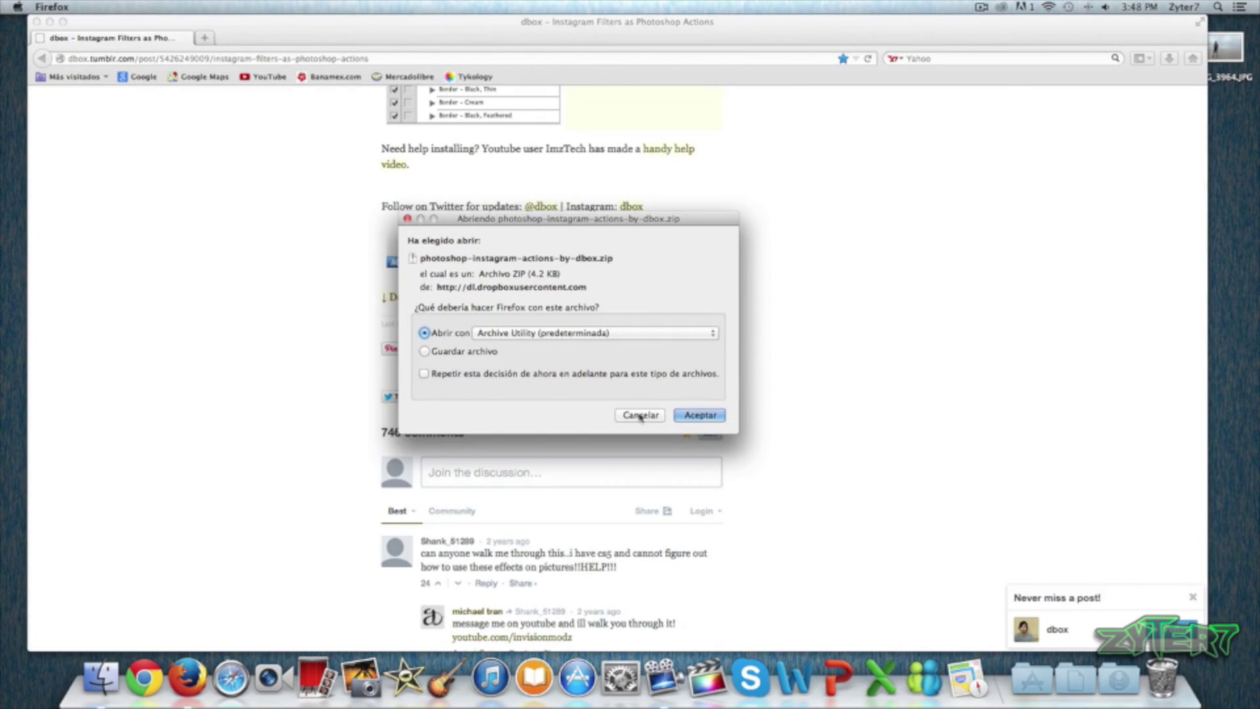
{"action": "left_click", "coordinate": [697, 415]}
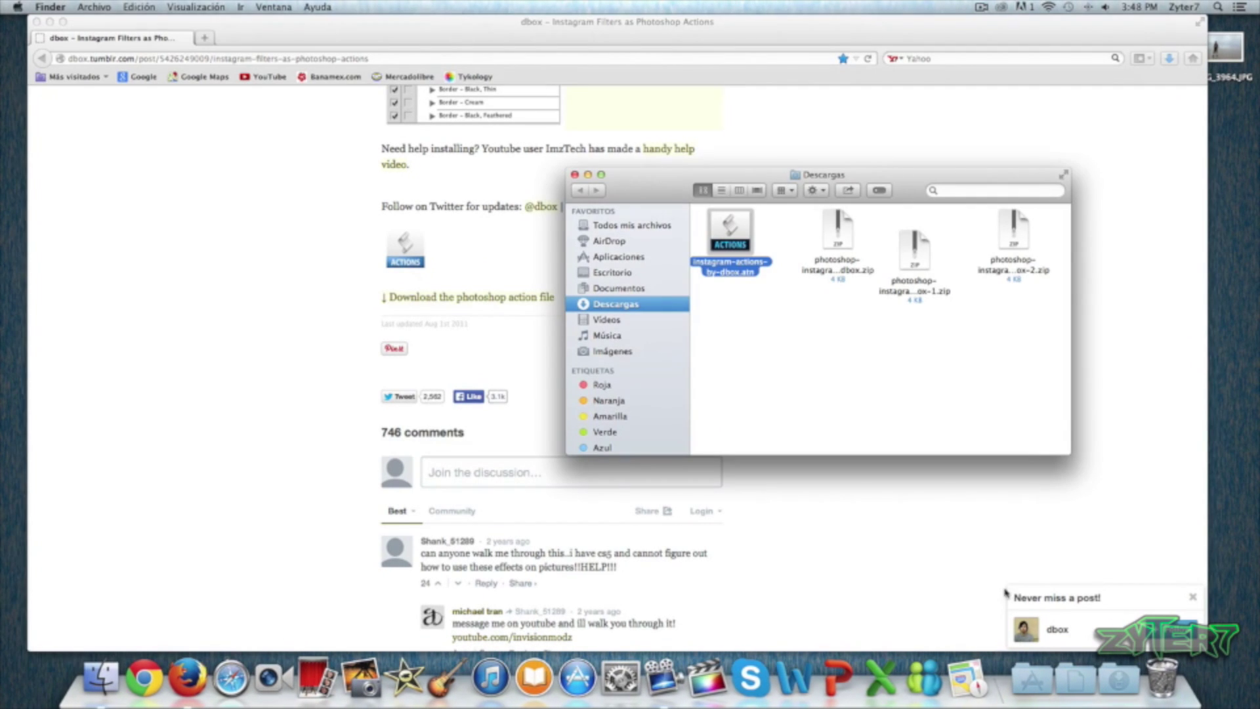
{"action": "left_click_drag", "start_coordinate": [914, 248], "coordinate": [889, 288]}
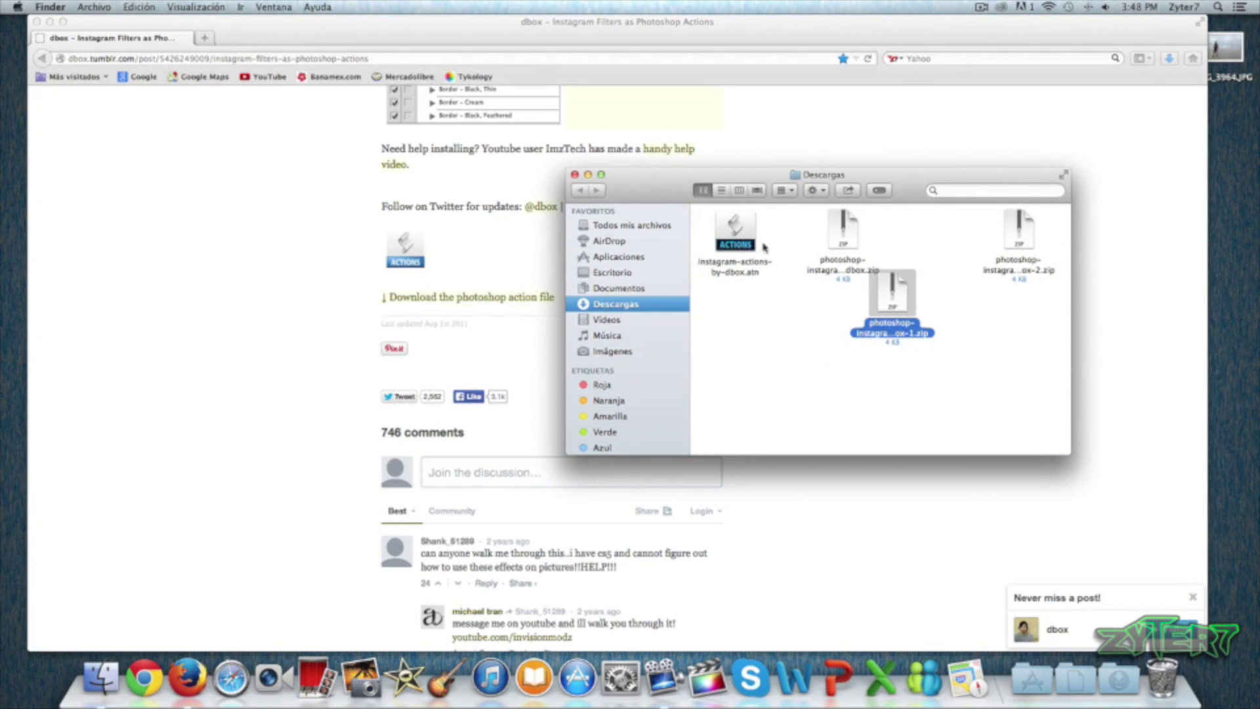
{"action": "left_click", "coordinate": [740, 233]}
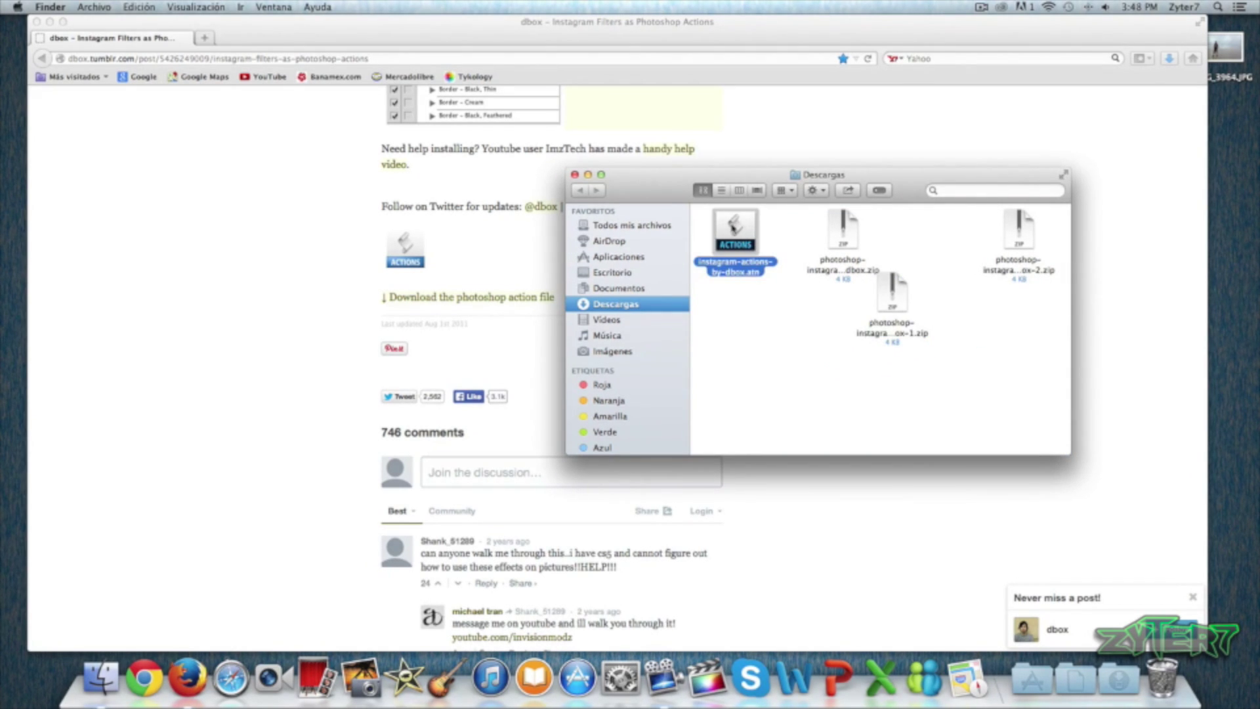
{"action": "left_click_drag", "start_coordinate": [735, 236], "coordinate": [1224, 190]}
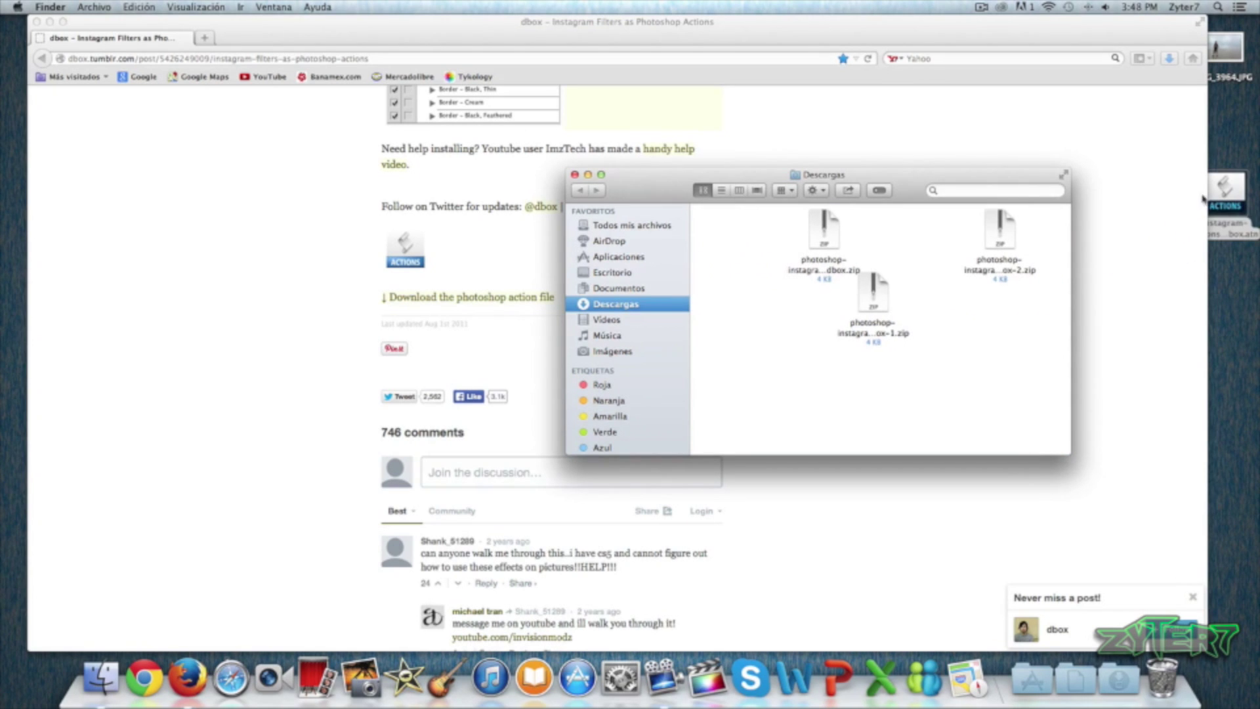
{"action": "left_click", "coordinate": [575, 174]}
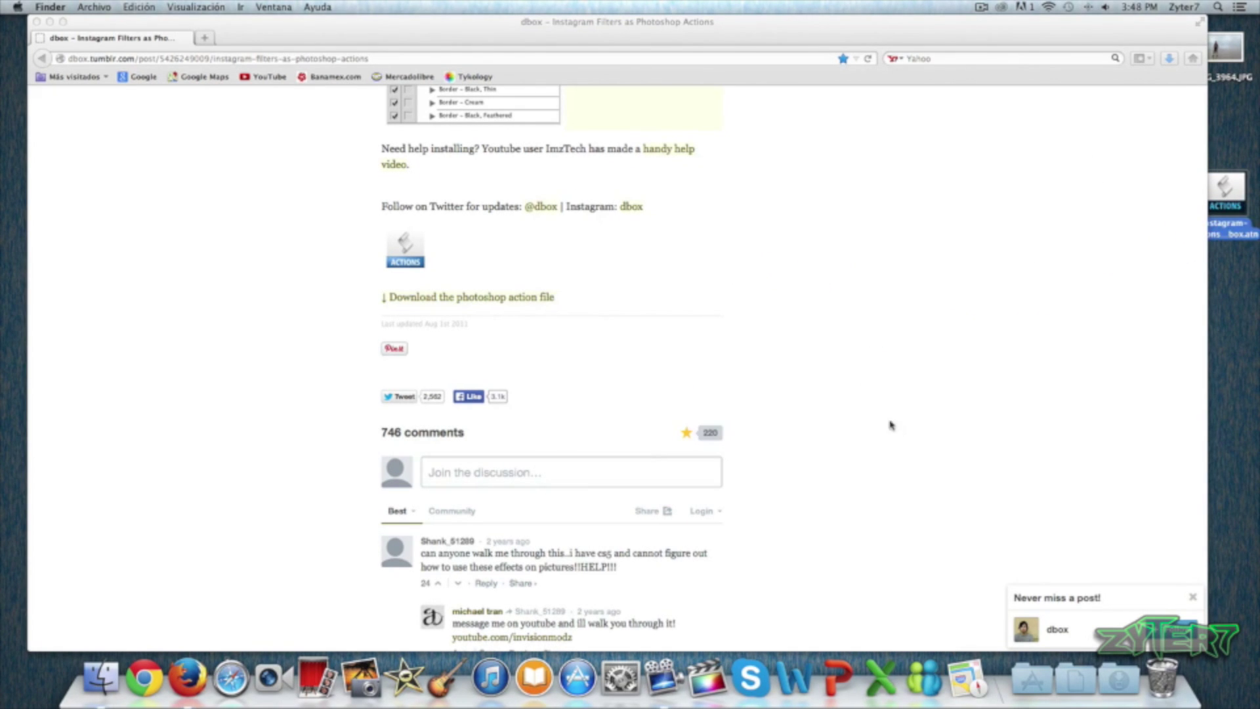
Step: Minimize Firefox and launch Adobe Photoshop CC from the Applications stack
{"action": "left_click", "coordinate": [50, 22]}
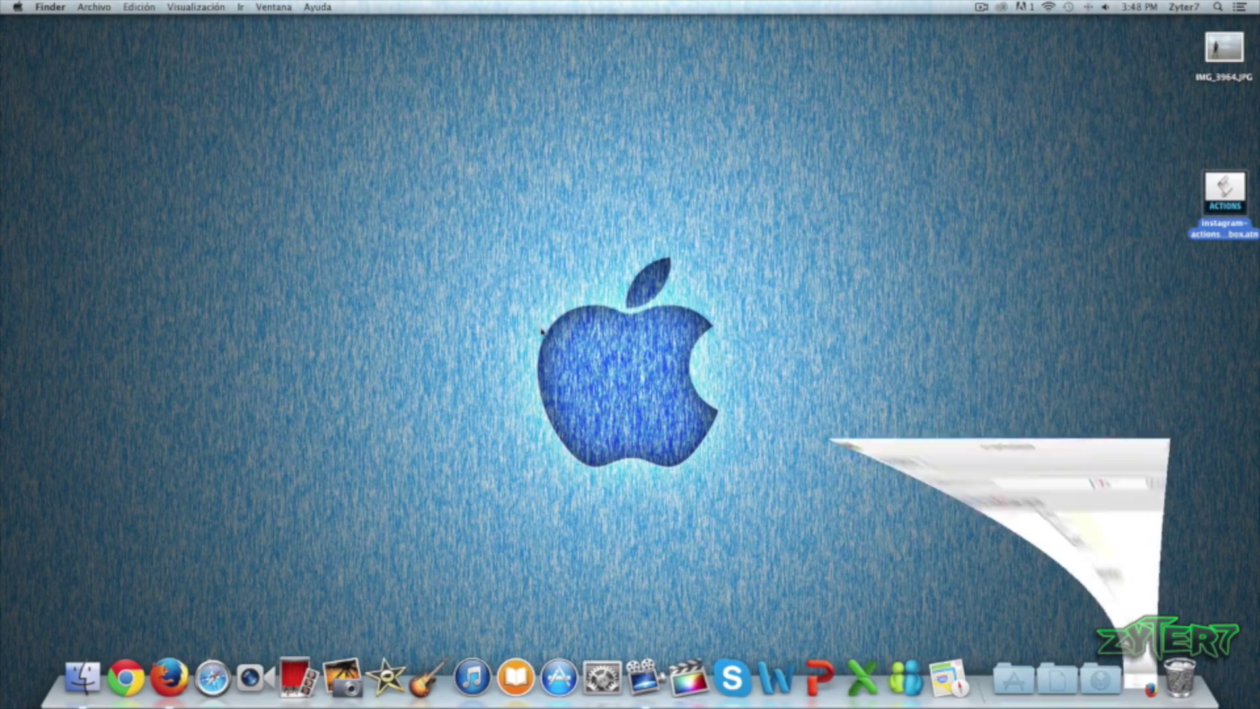
{"action": "left_click", "coordinate": [1042, 663]}
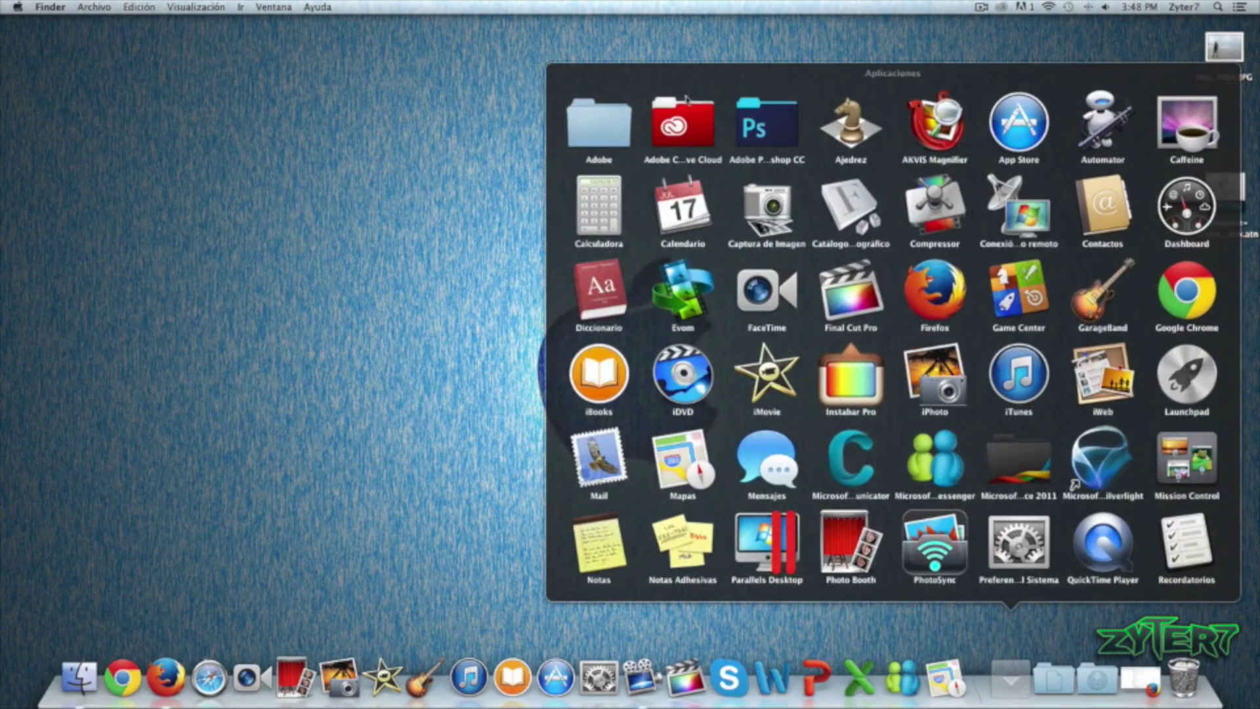
{"action": "left_click", "coordinate": [861, 305]}
{"action": "left_click", "coordinate": [921, 372]}
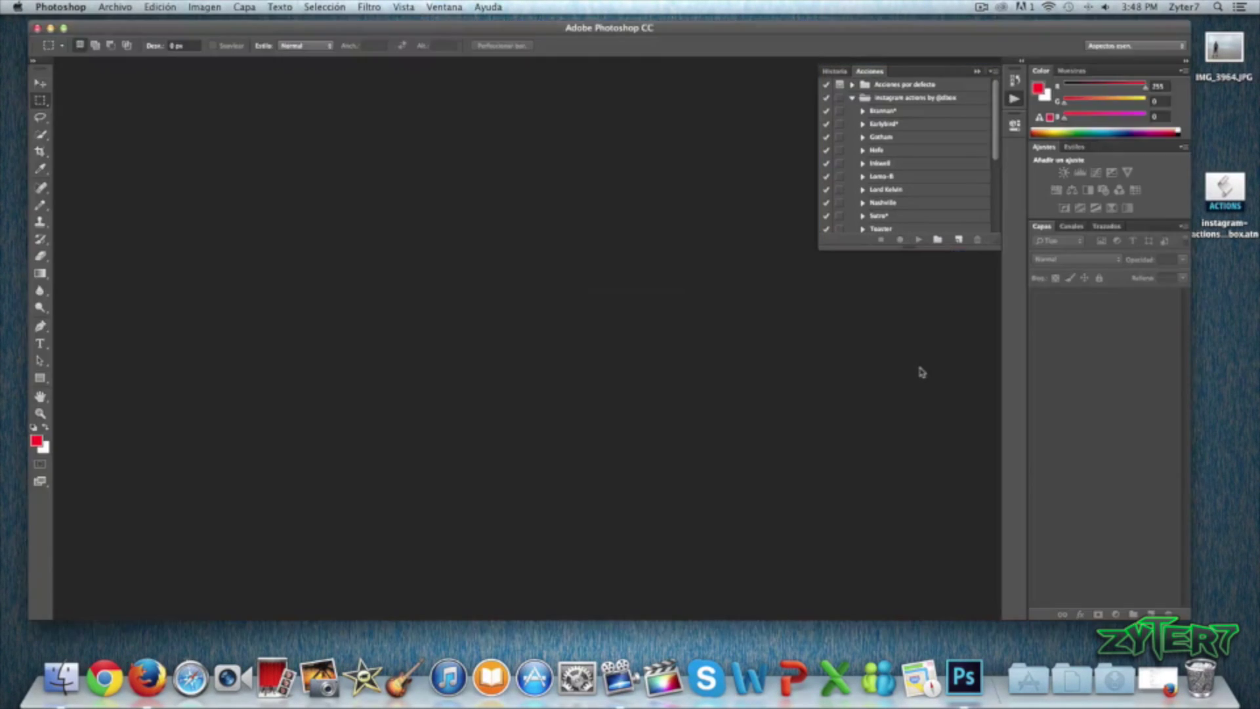
Step: Re-show the Acciones panel through Ventana > Acciones and bring up its options menu
{"action": "left_click", "coordinate": [976, 71]}
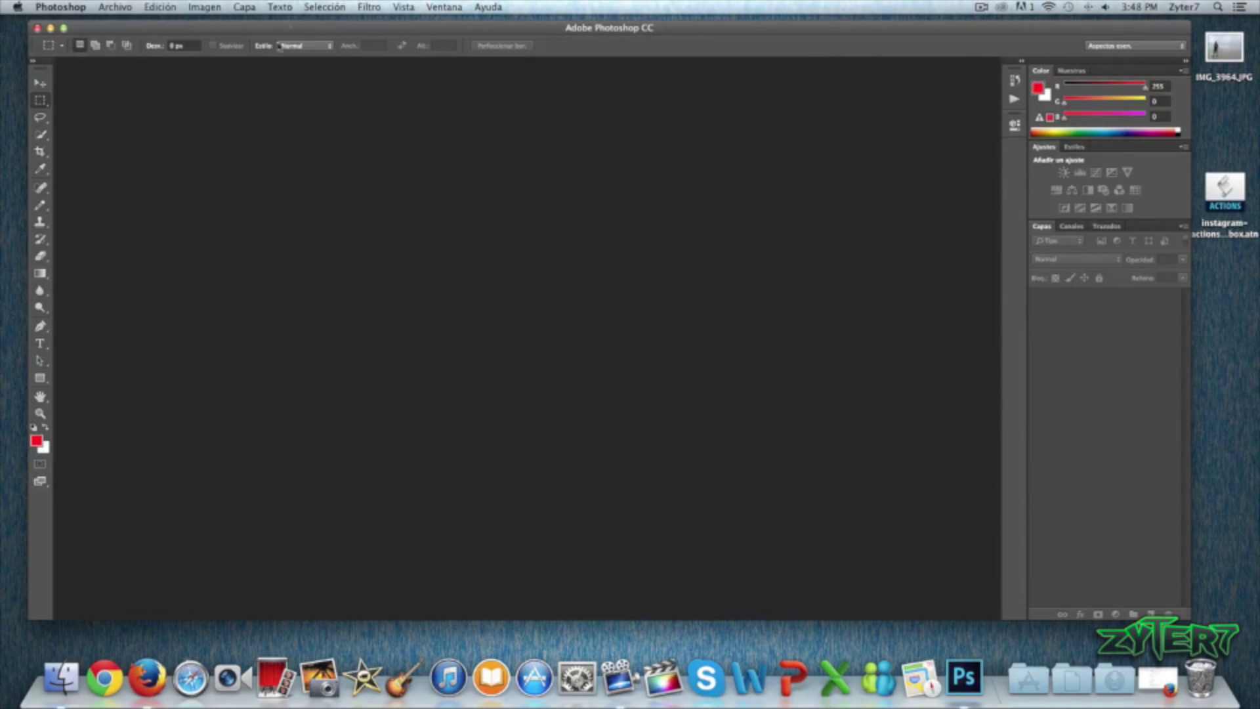
{"action": "left_click", "coordinate": [436, 8]}
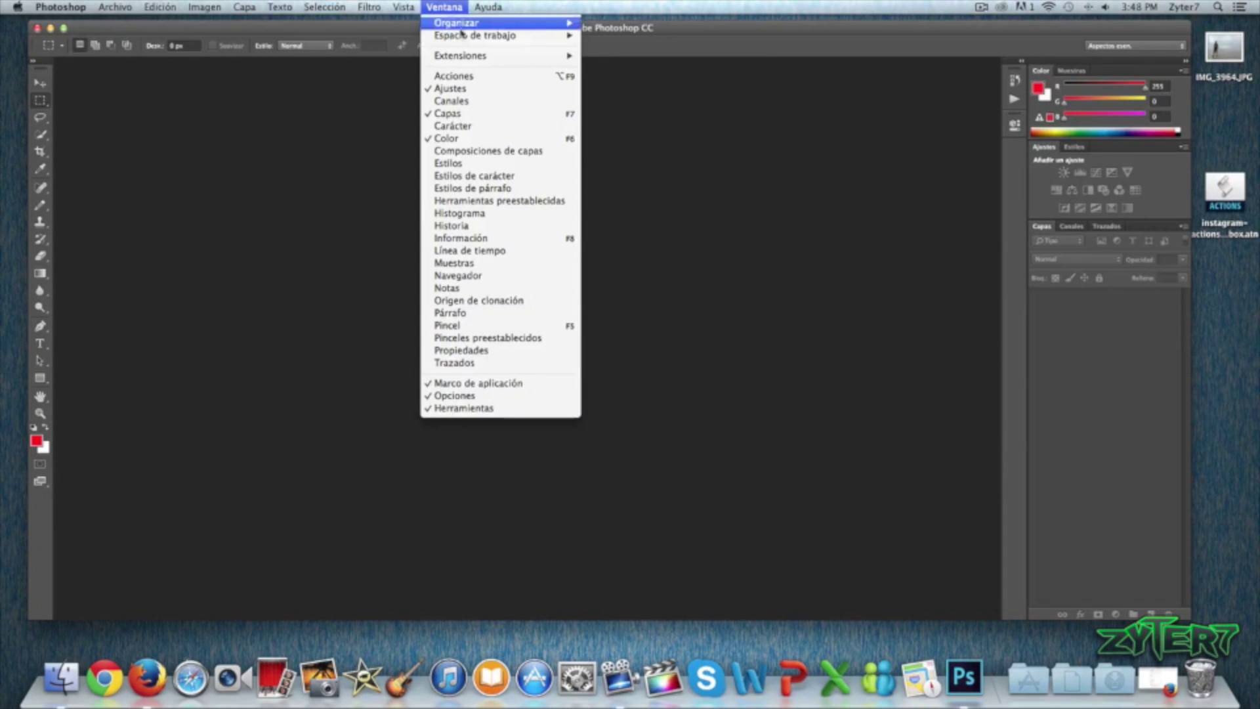
{"action": "left_click", "coordinate": [467, 77]}
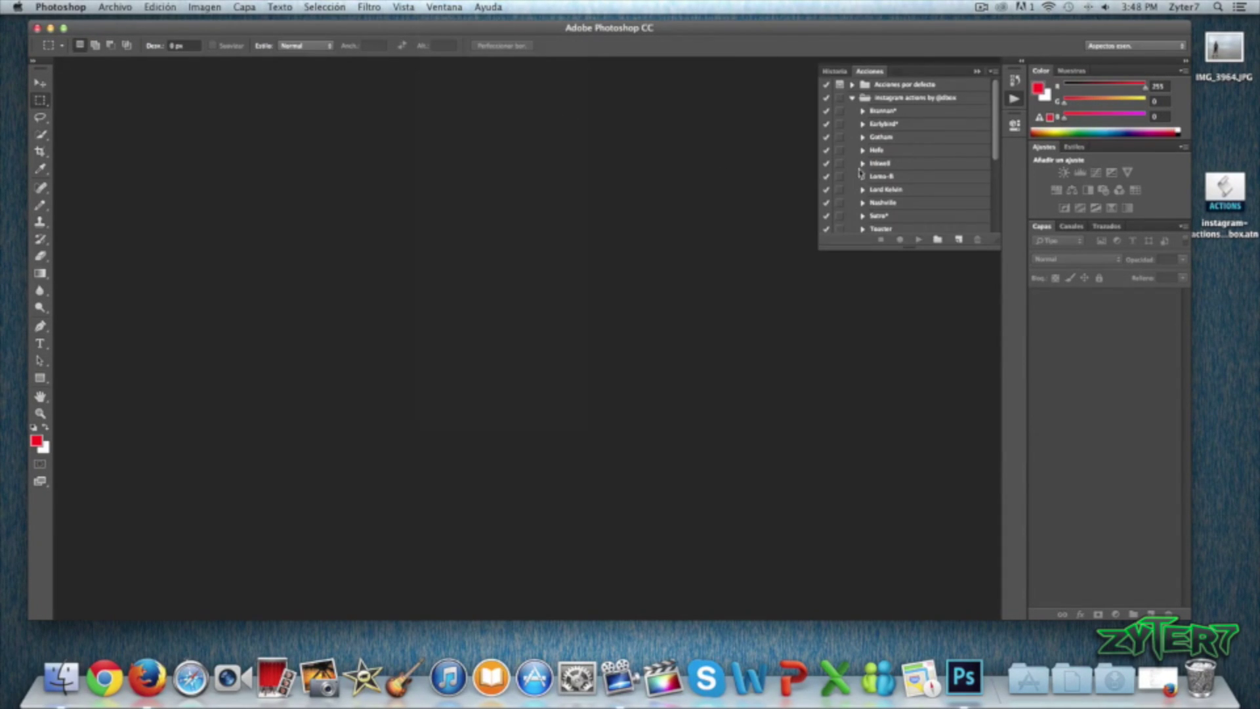
{"action": "left_click", "coordinate": [993, 72]}
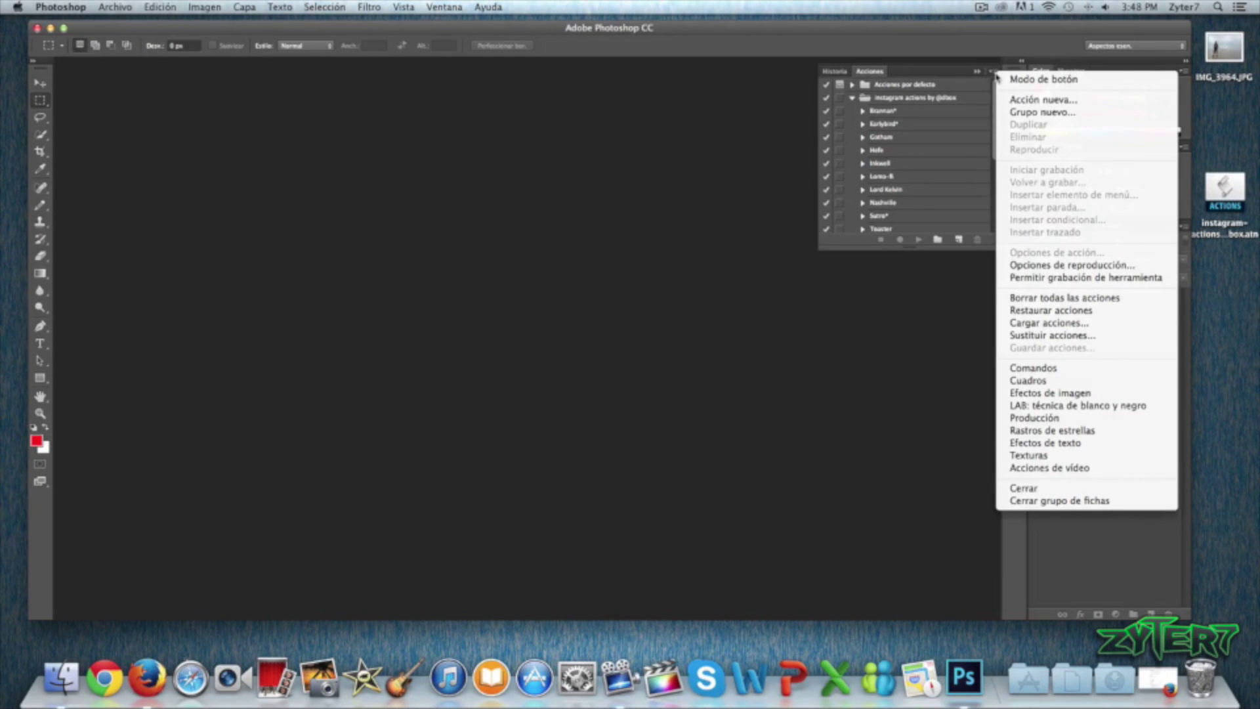
Step: Start Cargar acciones, select instagram-actions-by-dbox.atn, then cancel without reloading it
{"action": "left_click", "coordinate": [1078, 325]}
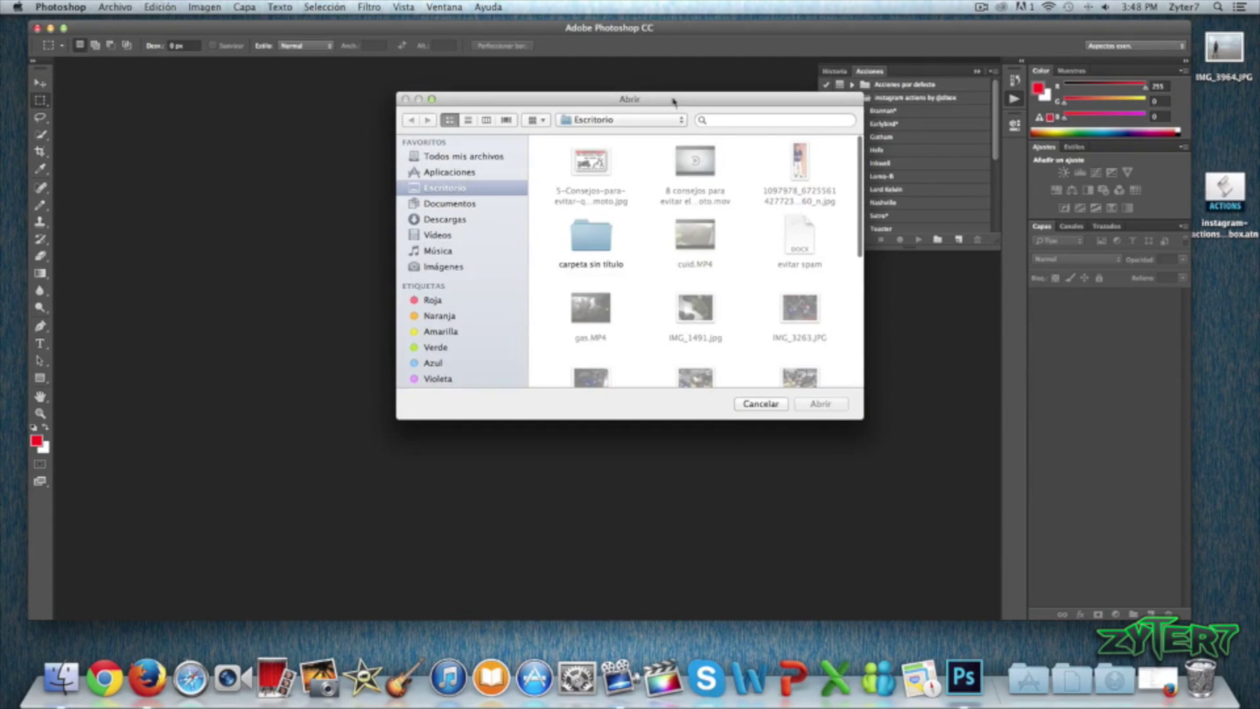
{"action": "left_click_drag", "start_coordinate": [673, 100], "coordinate": [656, 115]}
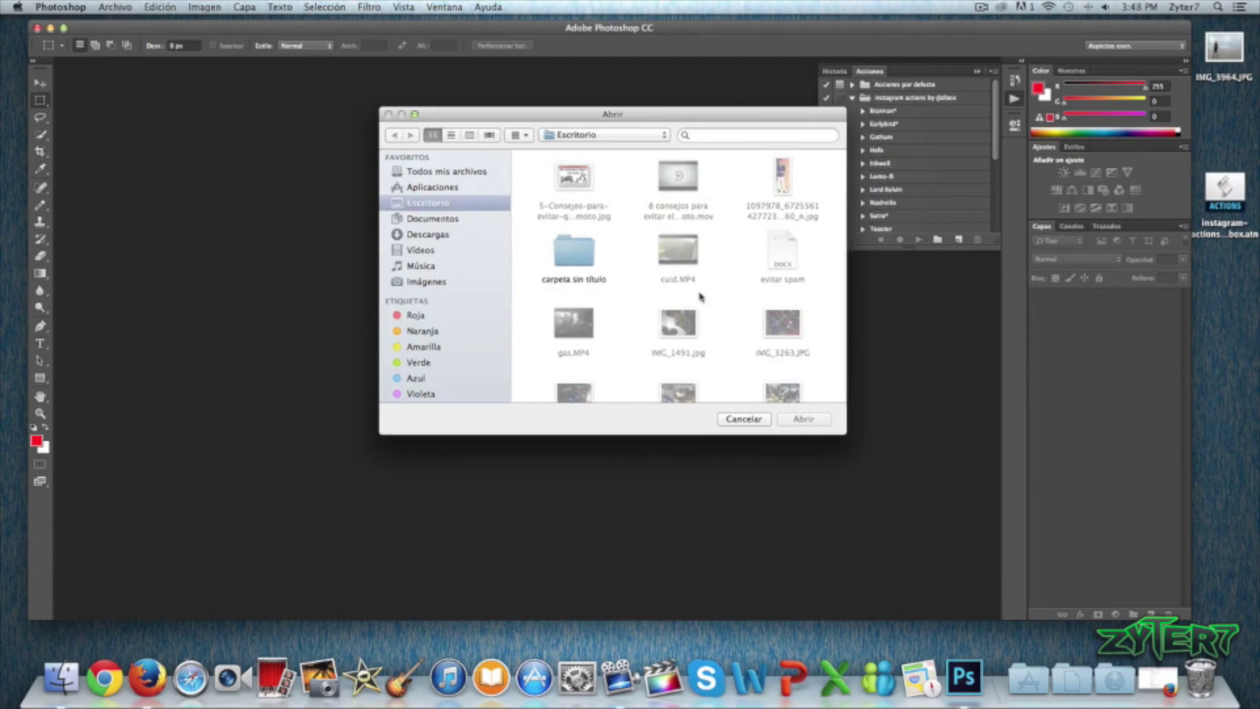
{"action": "scroll", "coordinate": [701, 296], "scroll_direction": "down", "scroll_amount": 3}
{"action": "scroll", "coordinate": [699, 295], "scroll_direction": "down", "scroll_amount": 3}
{"action": "scroll", "coordinate": [702, 297], "scroll_direction": "down", "scroll_amount": 3}
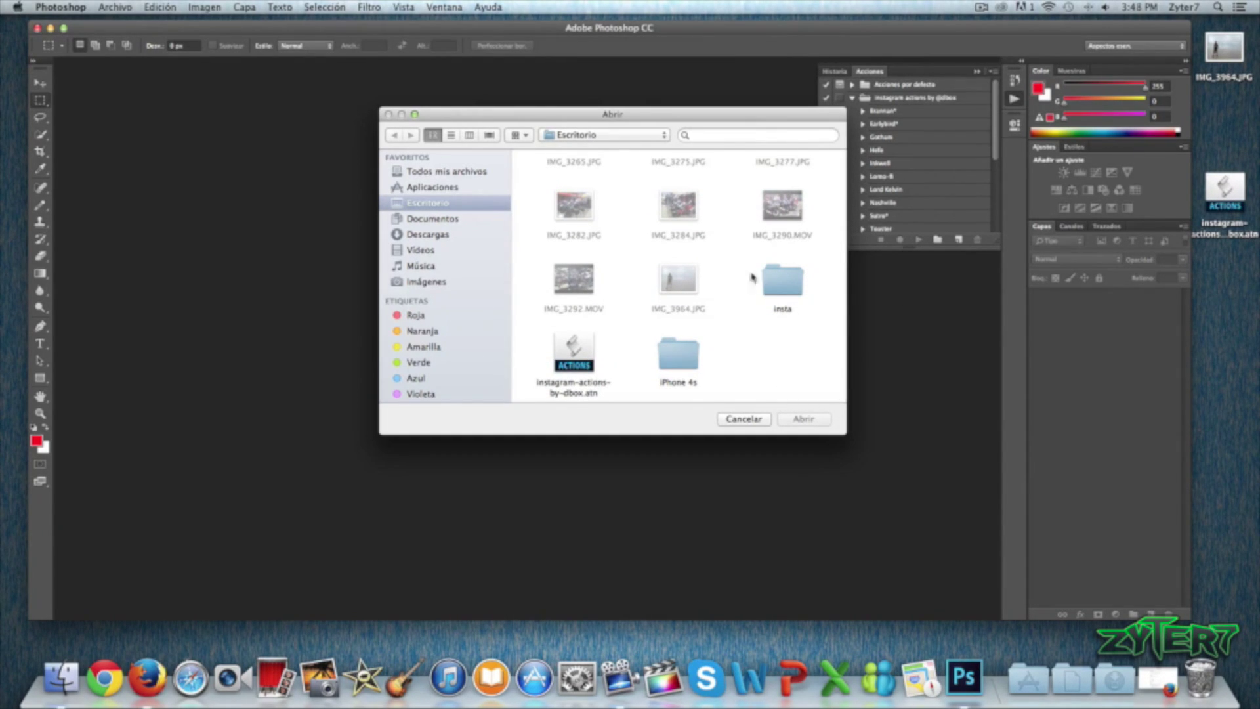
{"action": "left_click", "coordinate": [571, 348]}
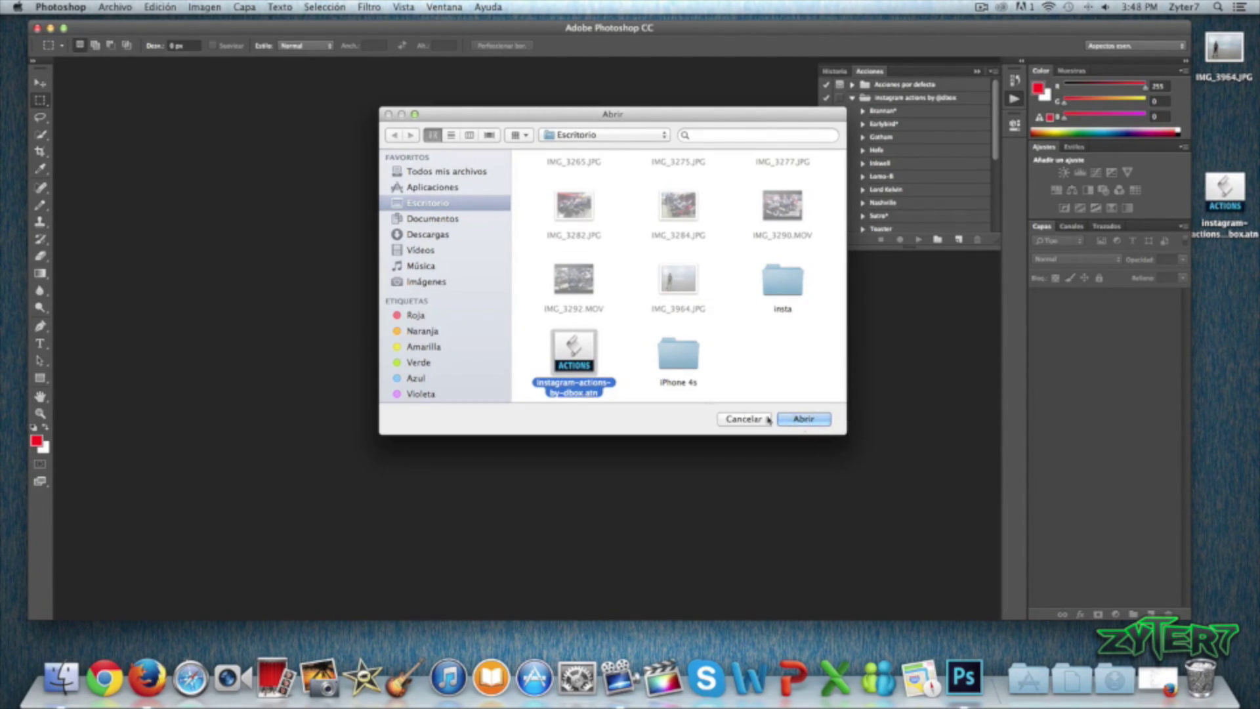
{"action": "left_click", "coordinate": [740, 419]}
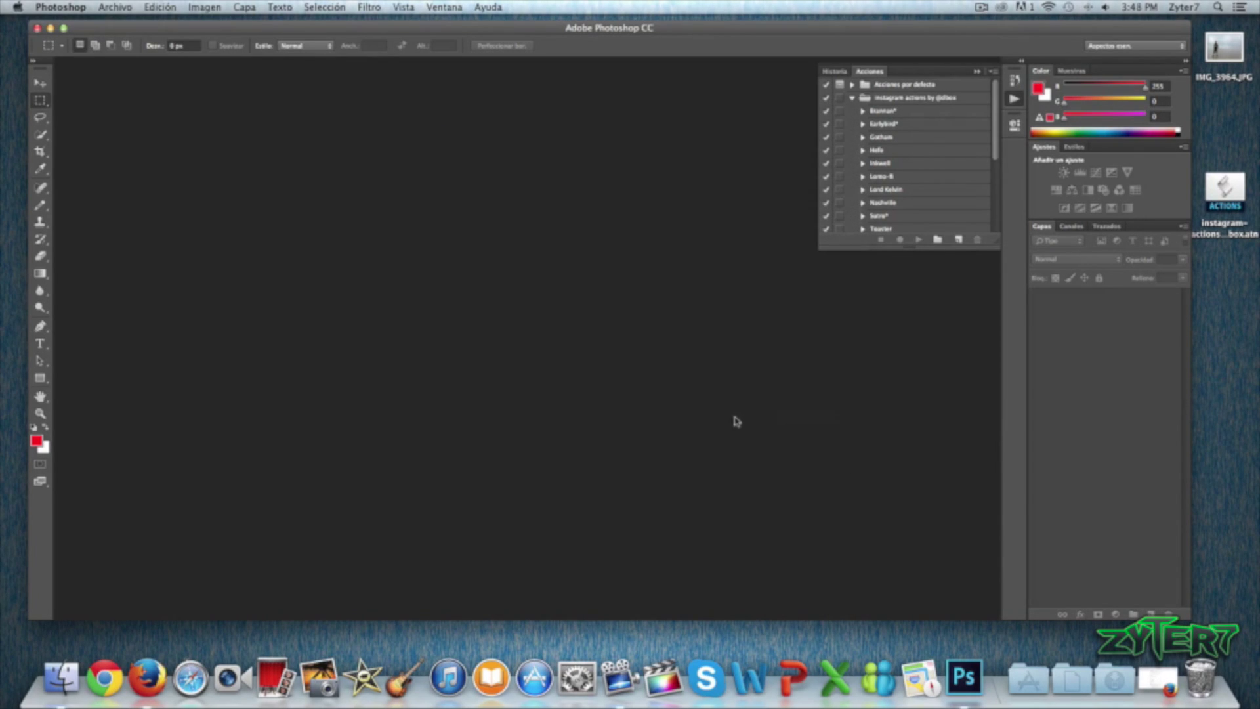
Step: Collapse and re-expand the Instagram actions set to list Brannan, Earlybird, Gotham and others
{"action": "left_click", "coordinate": [852, 99]}
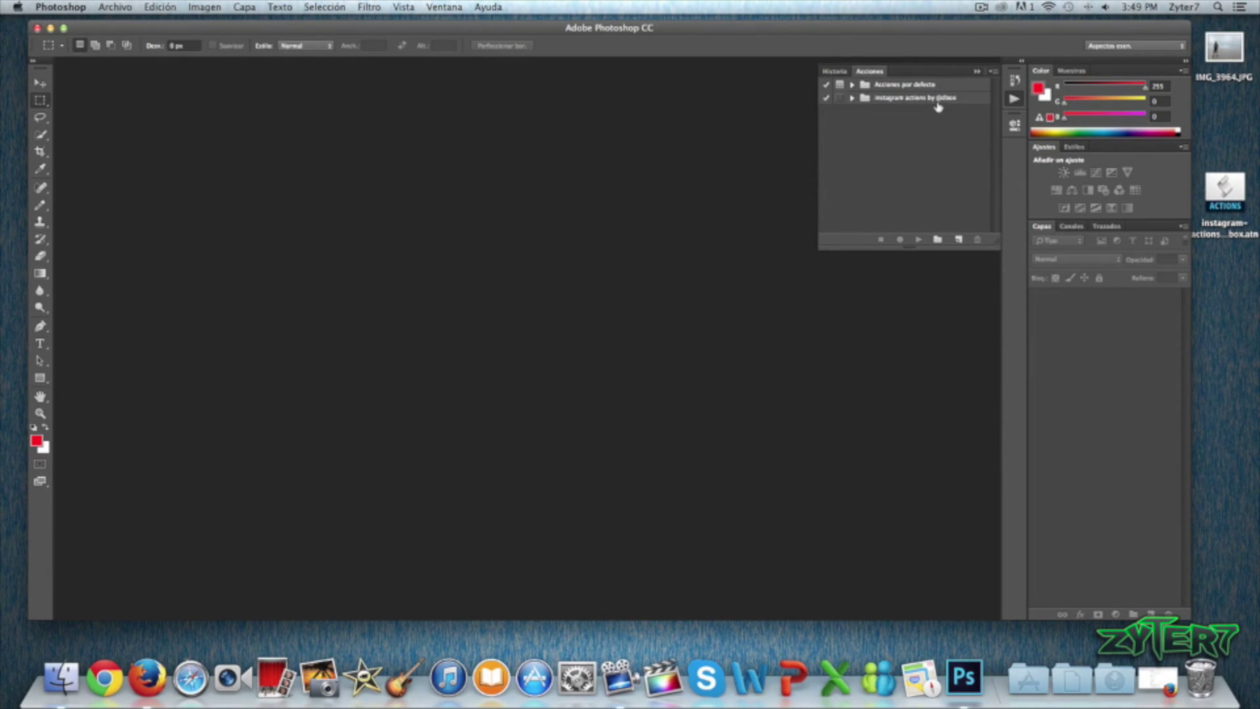
{"action": "left_click", "coordinate": [851, 98]}
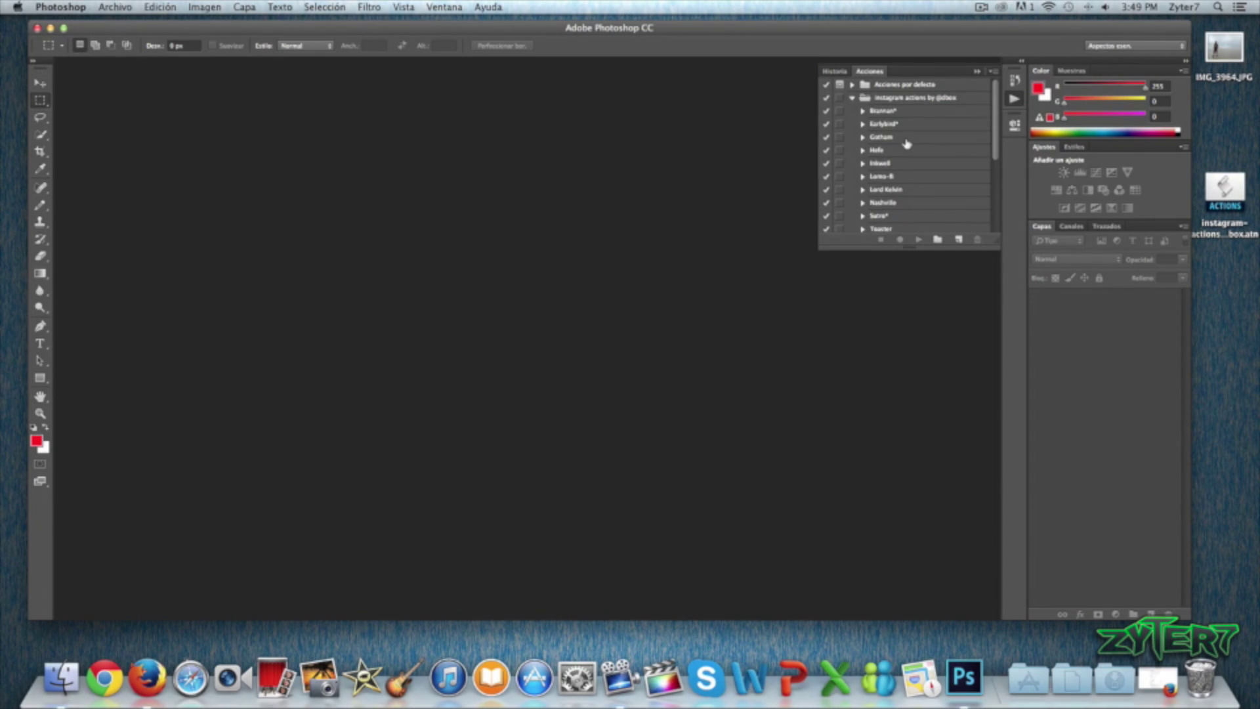
{"action": "scroll", "coordinate": [906, 143], "scroll_direction": "down", "scroll_amount": 5}
{"action": "scroll", "coordinate": [902, 154], "scroll_direction": "down", "scroll_amount": 2}
{"action": "scroll", "coordinate": [899, 162], "scroll_direction": "up", "scroll_amount": 8}
Step: Open the beach photo IMG_3964.JPG in Photoshop, accepting the colour profile
{"action": "left_click_drag", "start_coordinate": [1224, 46], "coordinate": [498, 295]}
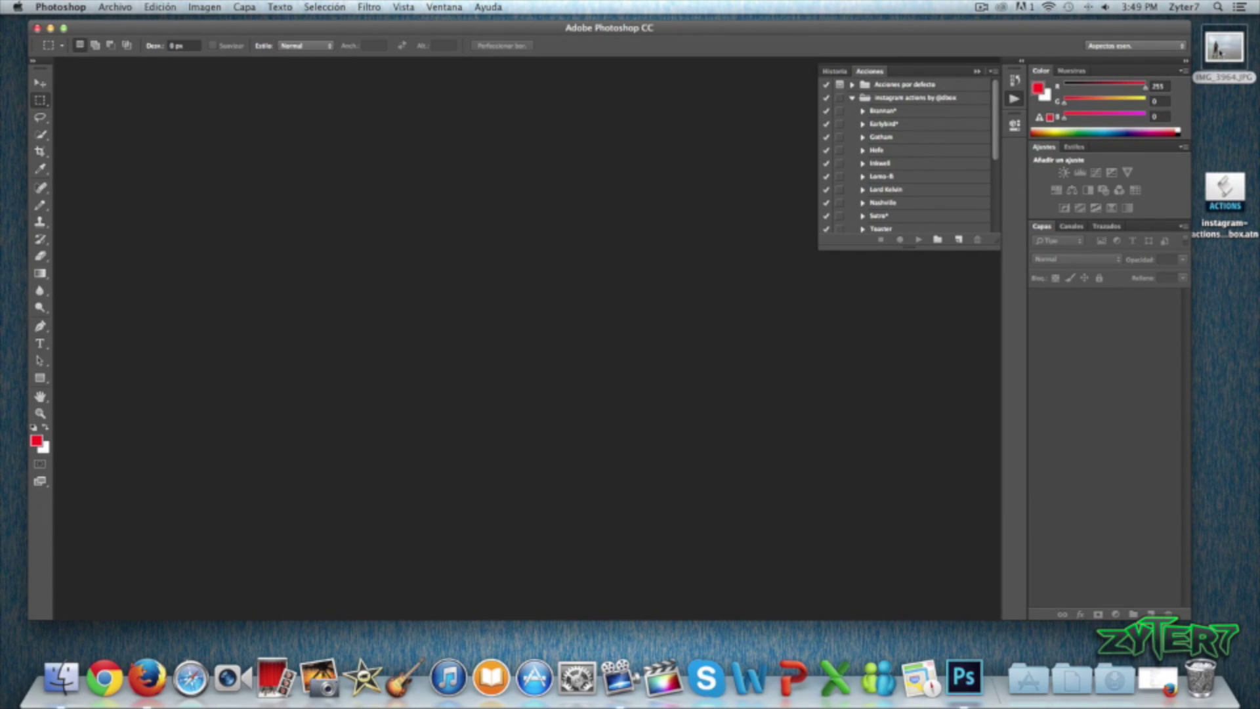
{"action": "left_click", "coordinate": [784, 394]}
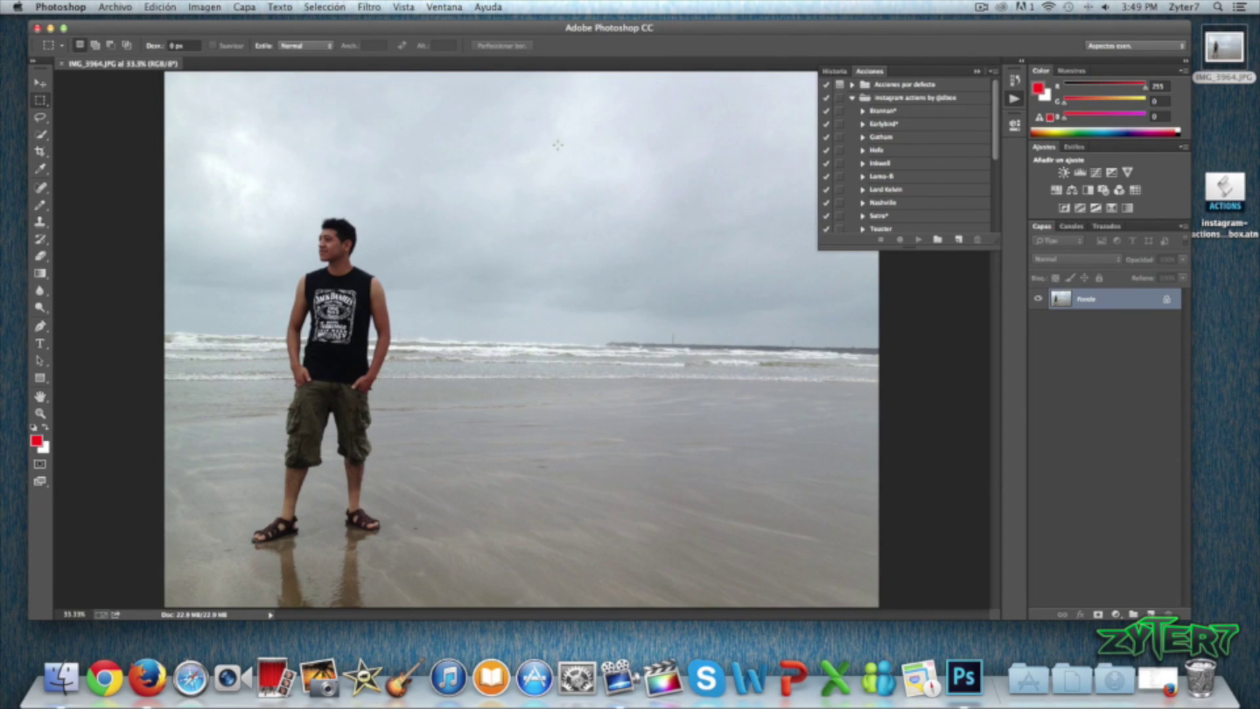
{"action": "scroll", "coordinate": [916, 133], "scroll_direction": "down", "scroll_amount": 1}
{"action": "scroll", "coordinate": [916, 133], "scroll_direction": "up", "scroll_amount": 1}
Step: Browse the filter actions and select Earlybird
{"action": "left_click", "coordinate": [919, 126]}
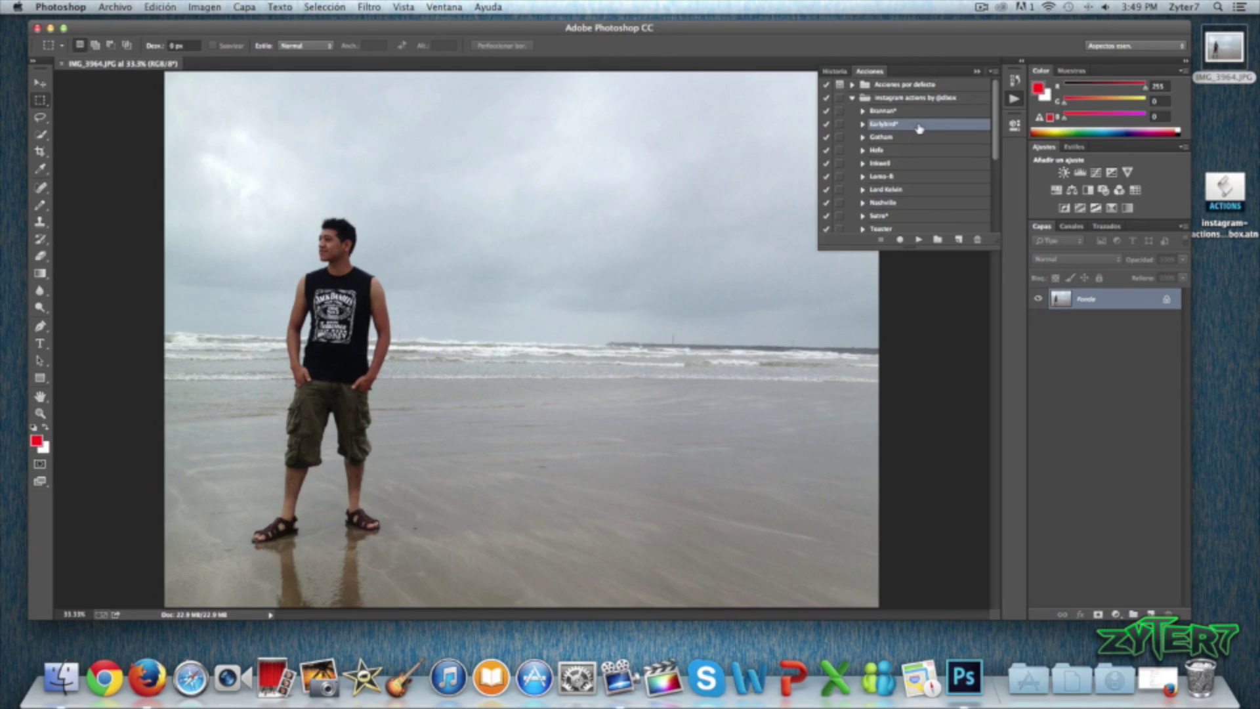
{"action": "left_click", "coordinate": [882, 138]}
{"action": "left_click", "coordinate": [896, 164]}
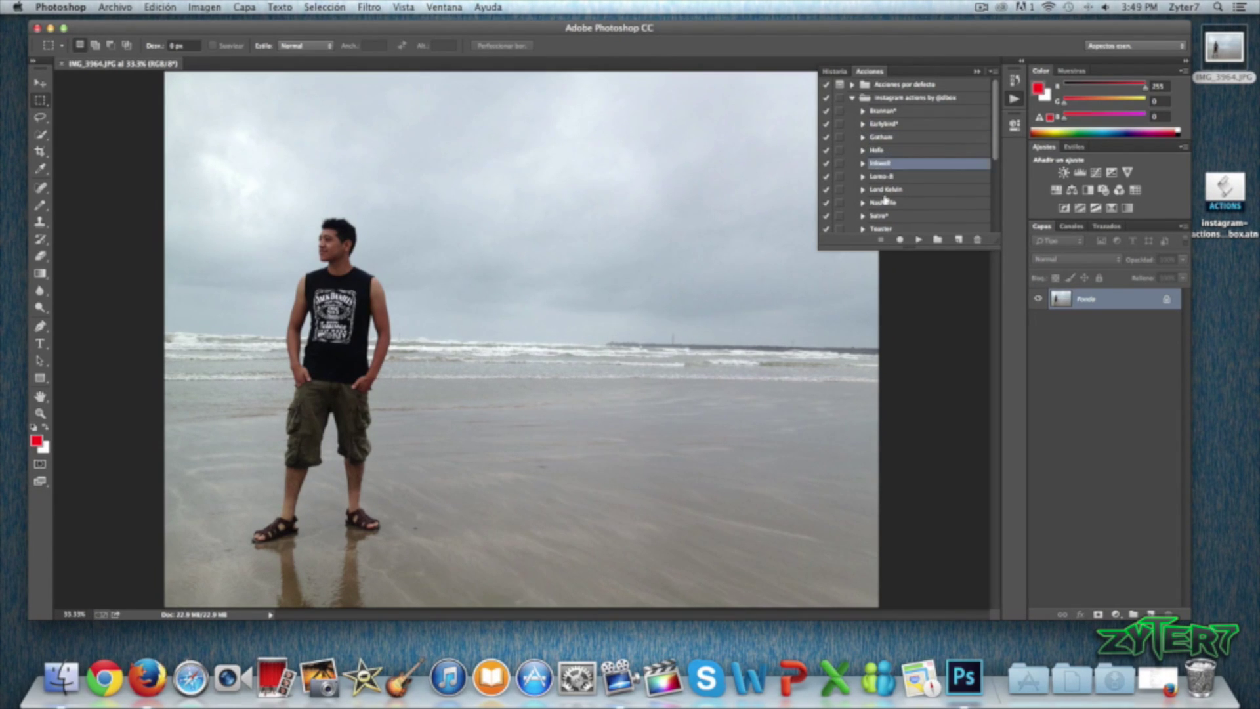
{"action": "left_click", "coordinate": [884, 203]}
{"action": "left_click", "coordinate": [906, 177]}
{"action": "left_click", "coordinate": [914, 129]}
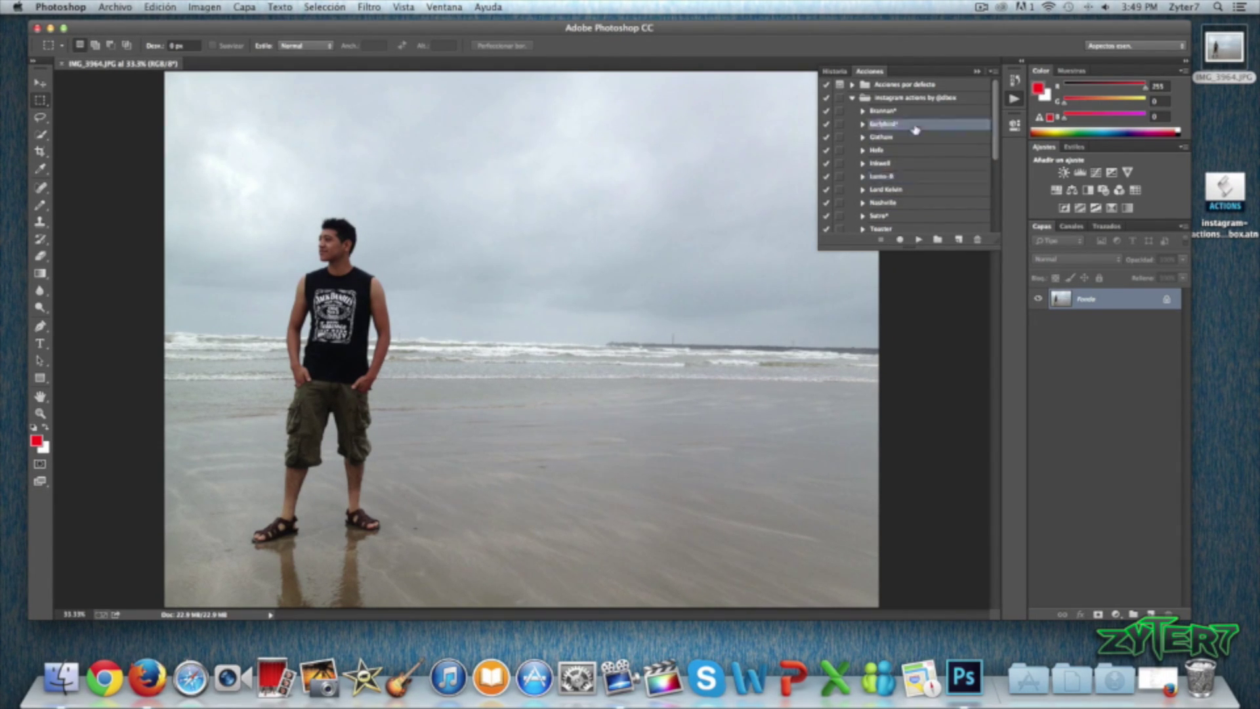
Step: Play the Earlybird action on the photo, continuing past each missing-command warning
{"action": "left_click", "coordinate": [918, 240]}
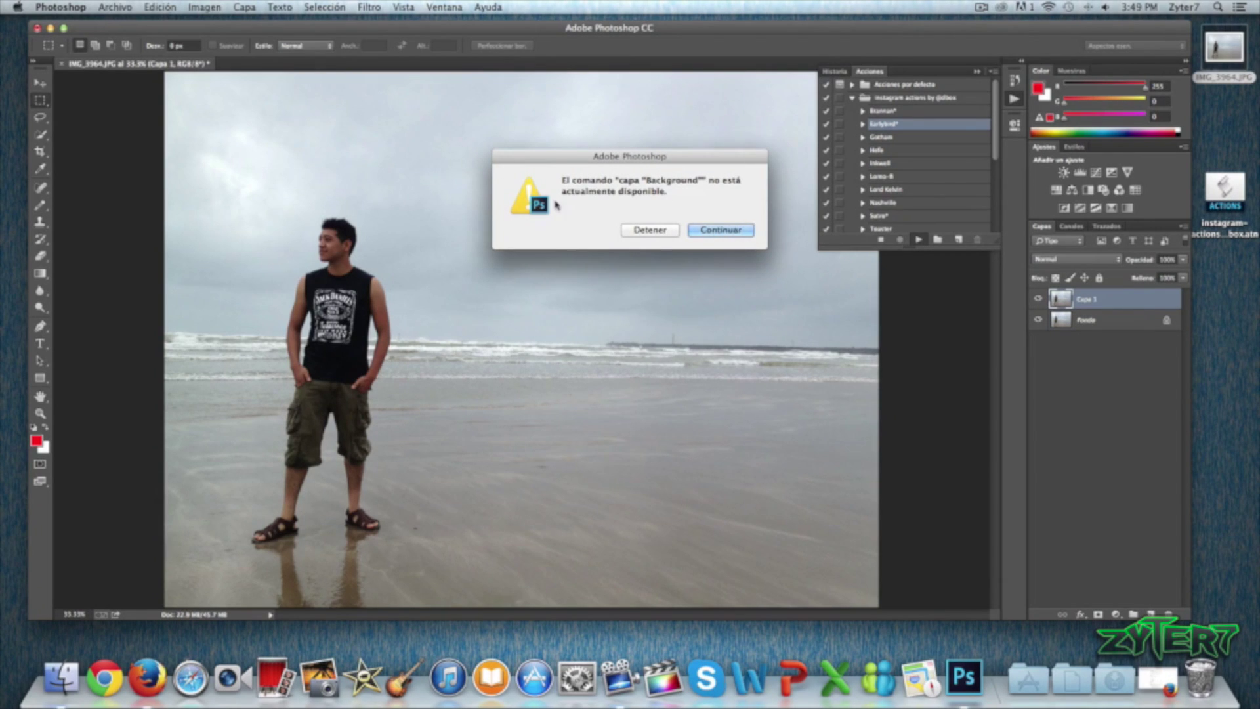
{"action": "left_click", "coordinate": [737, 232]}
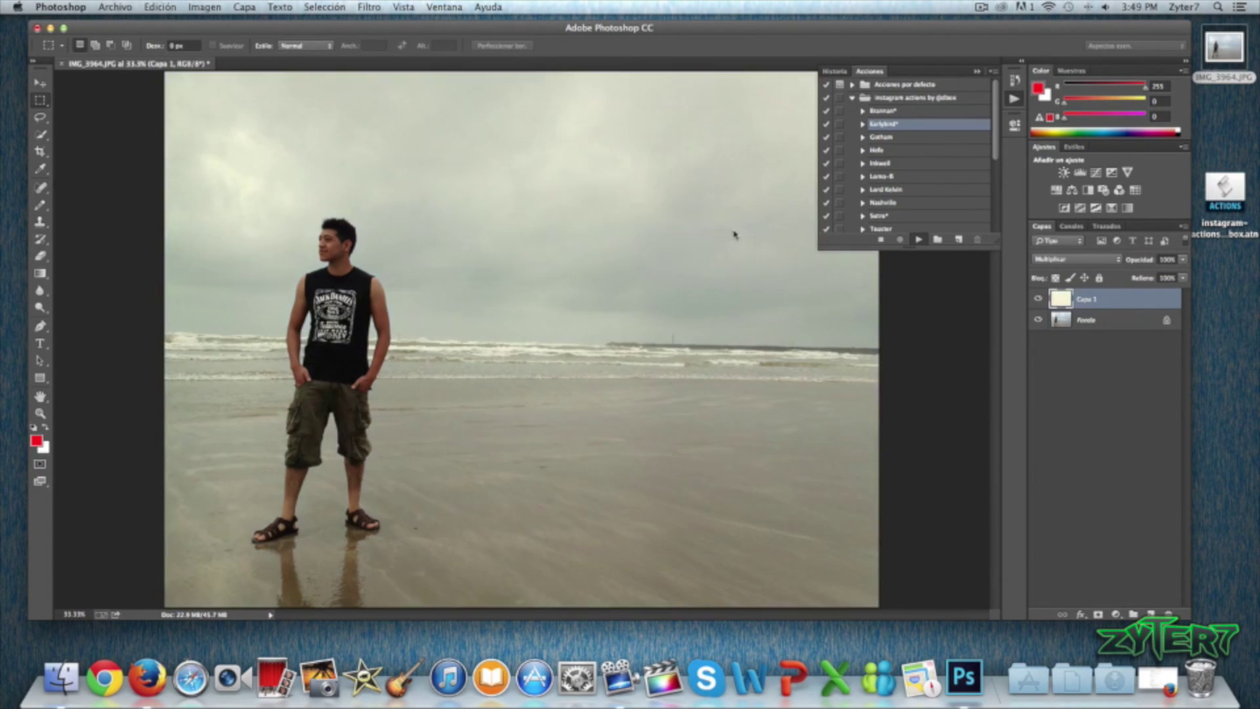
{"action": "left_click", "coordinate": [736, 232]}
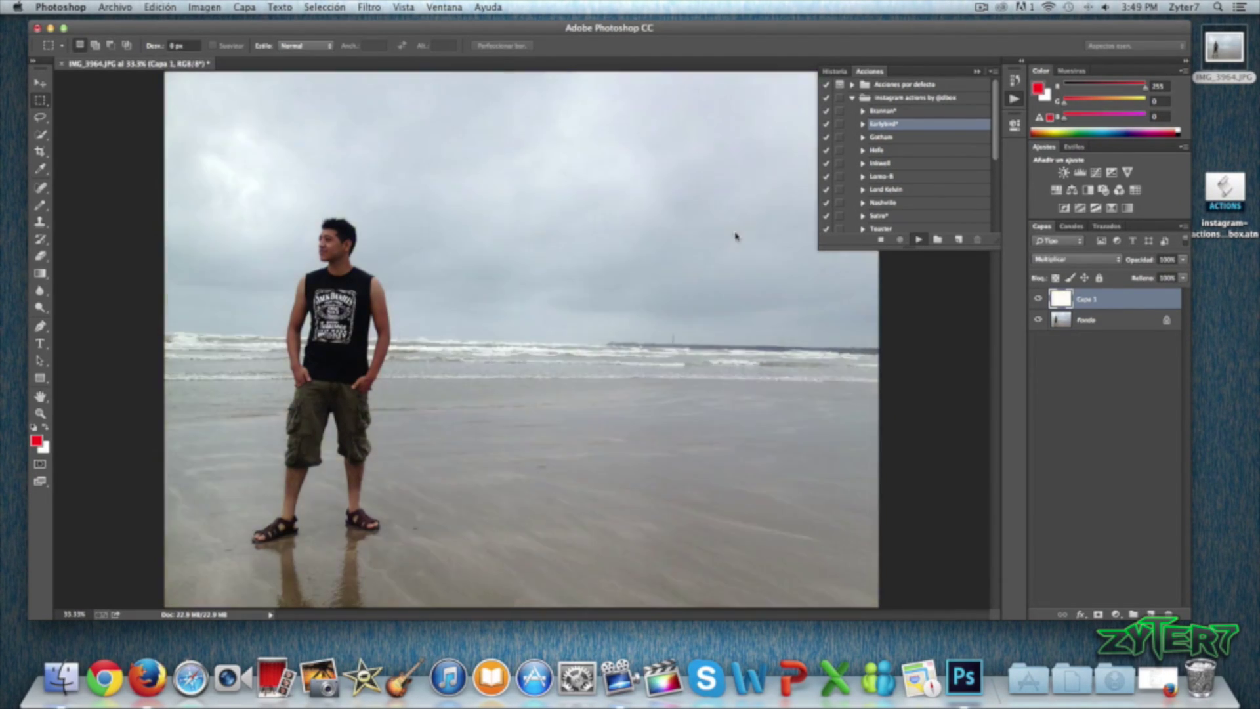
{"action": "left_click", "coordinate": [734, 231]}
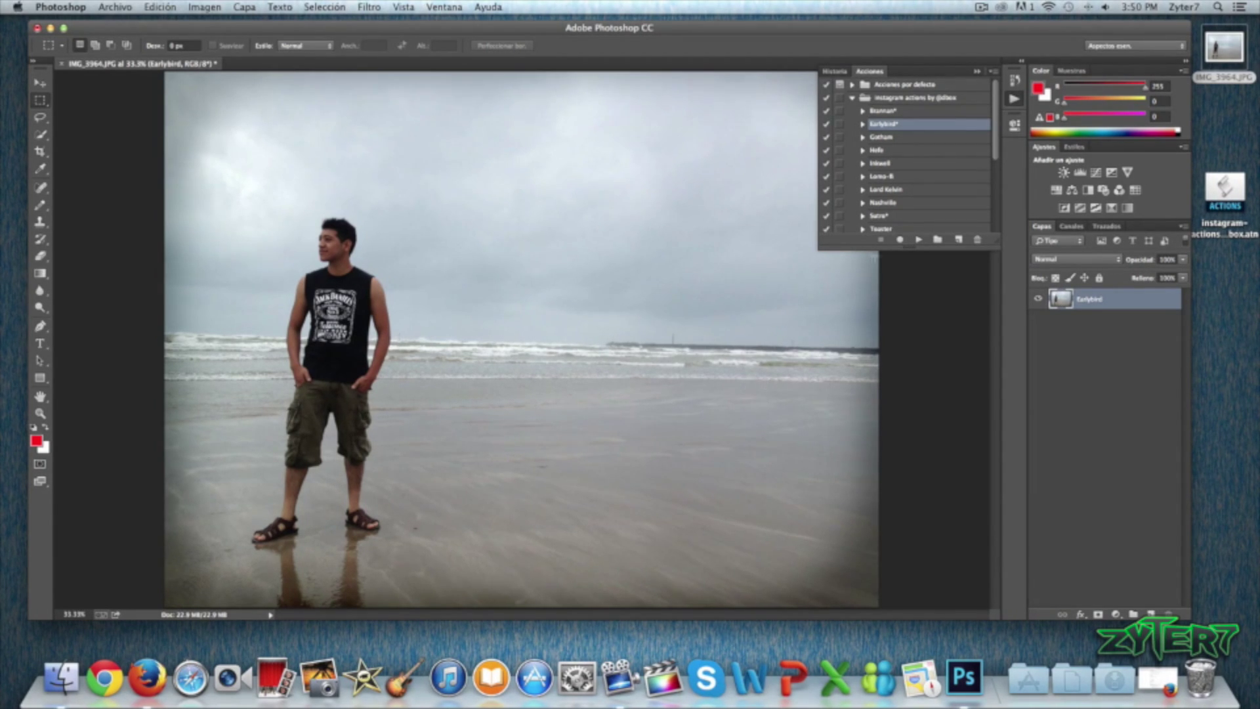
{"action": "scroll", "coordinate": [900, 206], "scroll_direction": "down", "scroll_amount": 5}
{"action": "scroll", "coordinate": [933, 191], "scroll_direction": "up", "scroll_amount": 5}
Step: Apply a thin white border action, then replace it with 'Border - Black, Thin'
{"action": "scroll", "coordinate": [933, 192], "scroll_direction": "down", "scroll_amount": 5}
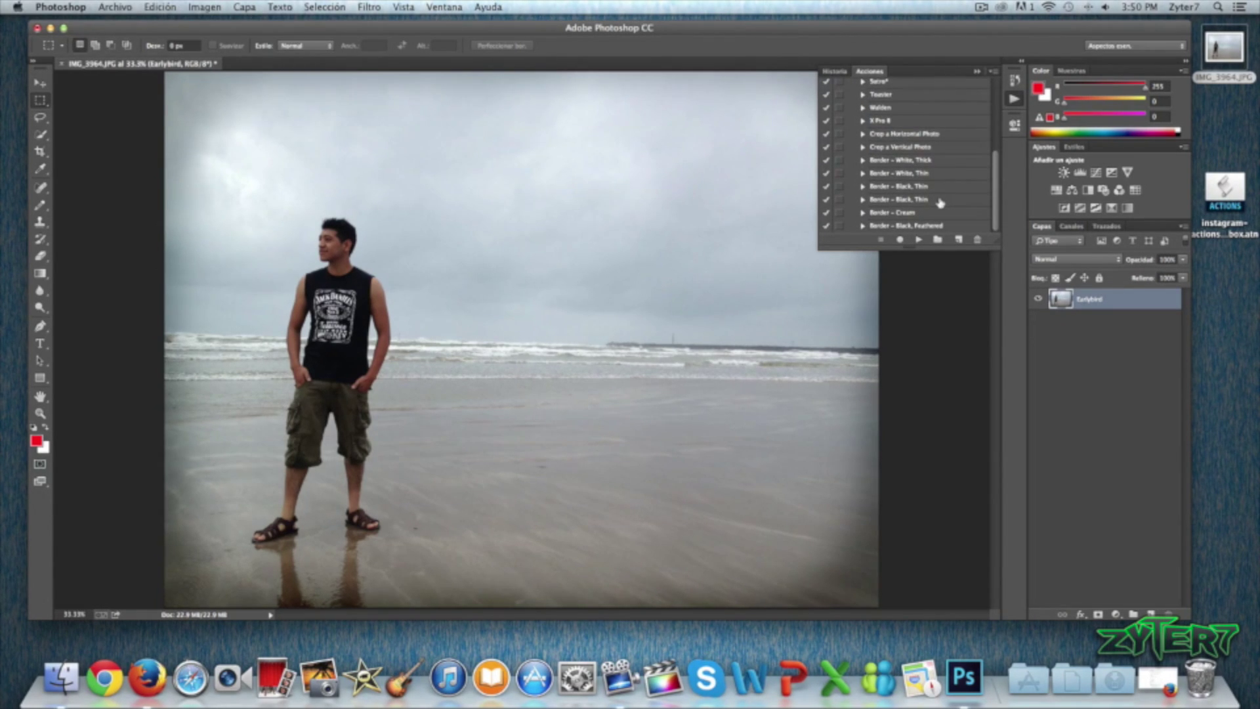
{"action": "left_click", "coordinate": [938, 201]}
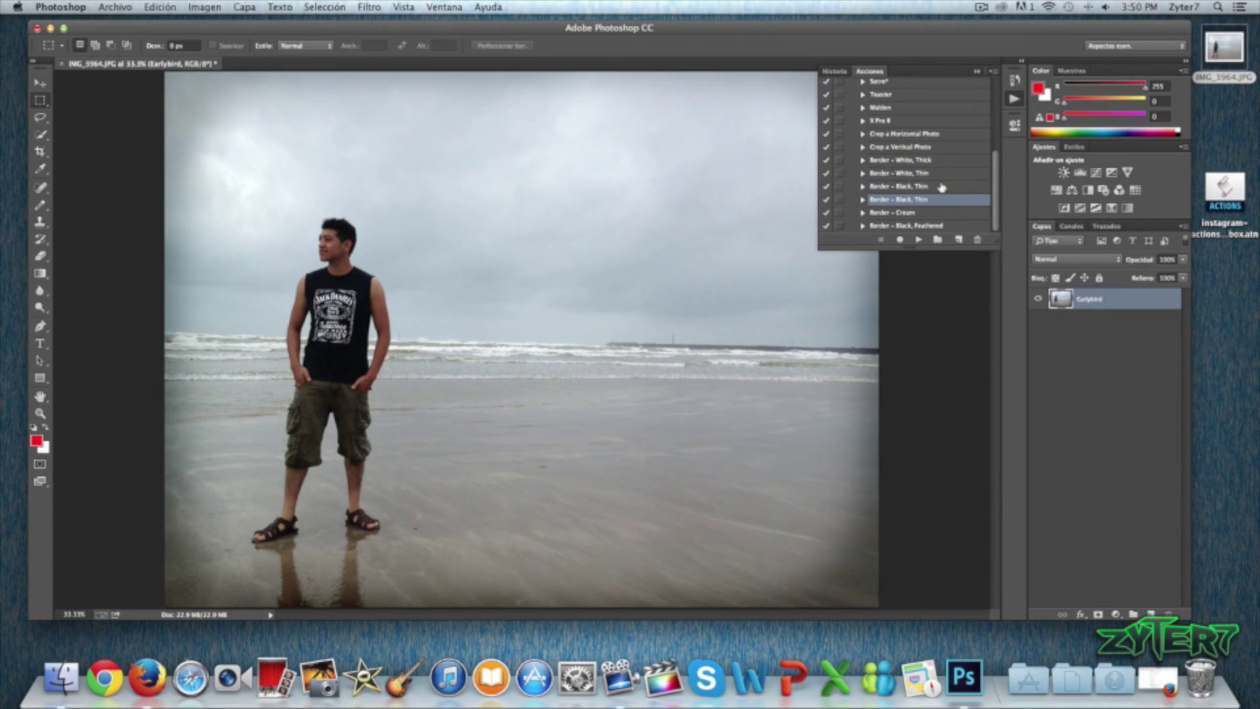
{"action": "left_click", "coordinate": [933, 188]}
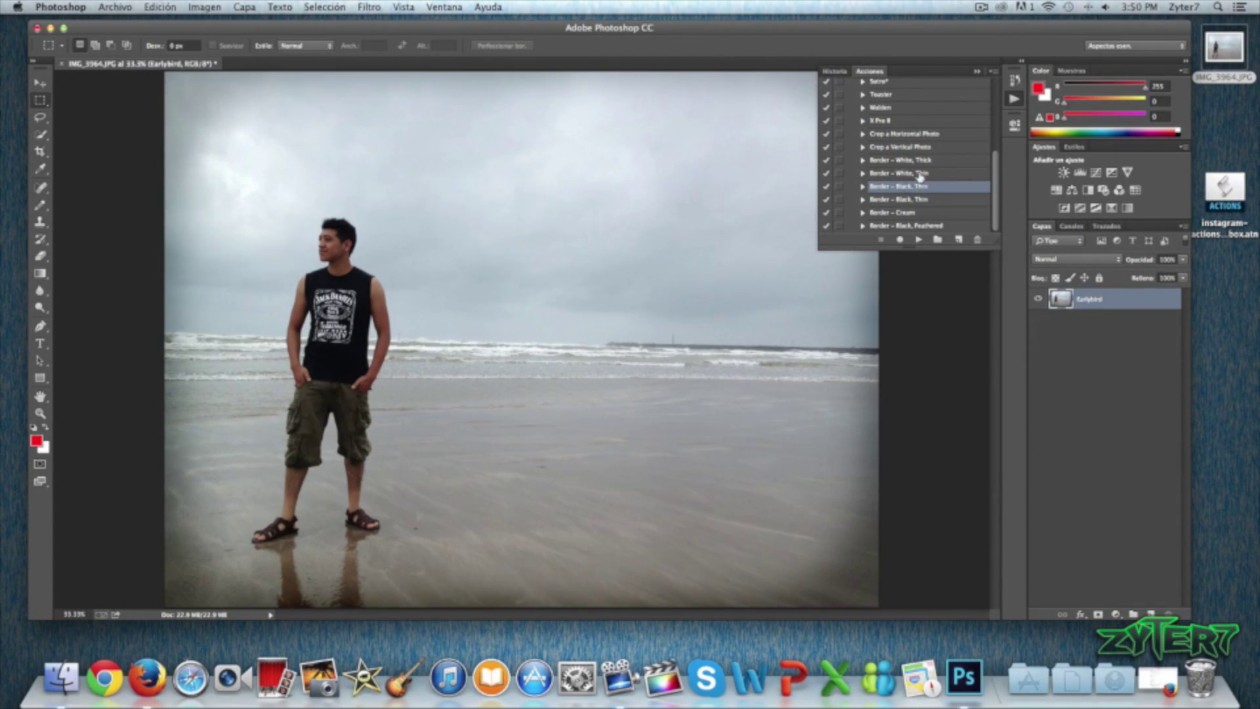
{"action": "left_click", "coordinate": [920, 175]}
{"action": "left_click", "coordinate": [919, 240]}
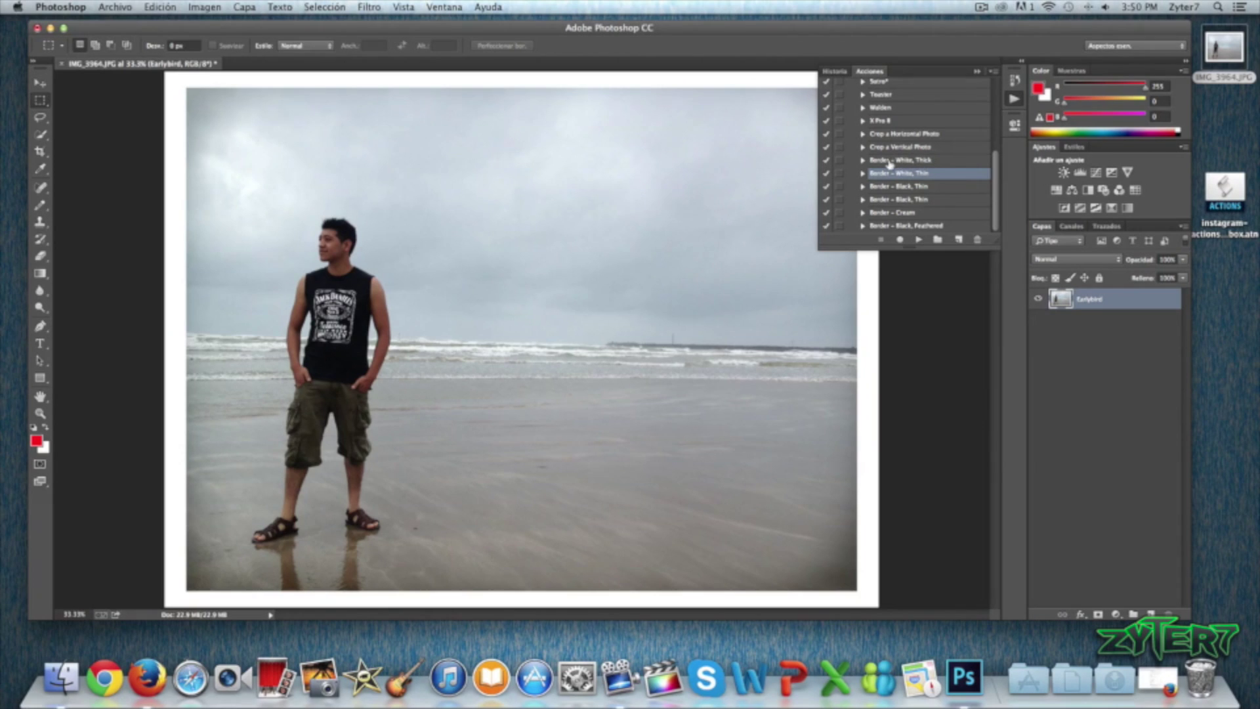
{"action": "left_click", "coordinate": [900, 187]}
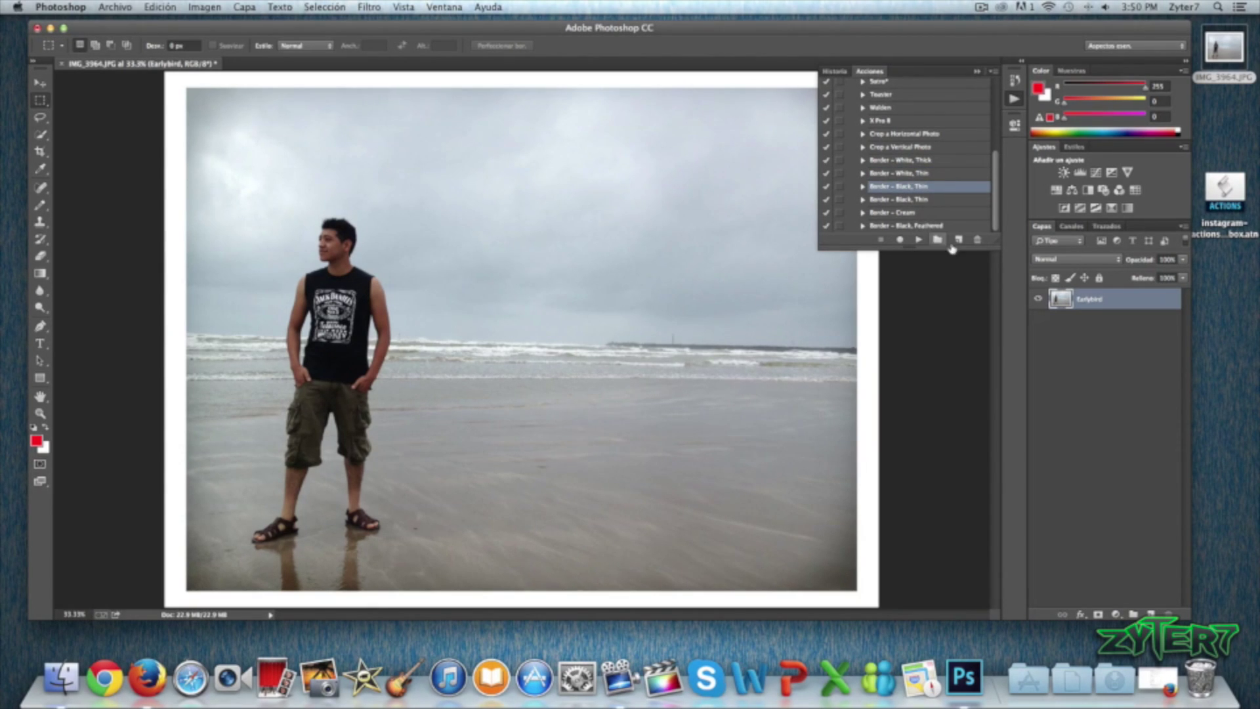
{"action": "left_click", "coordinate": [918, 240]}
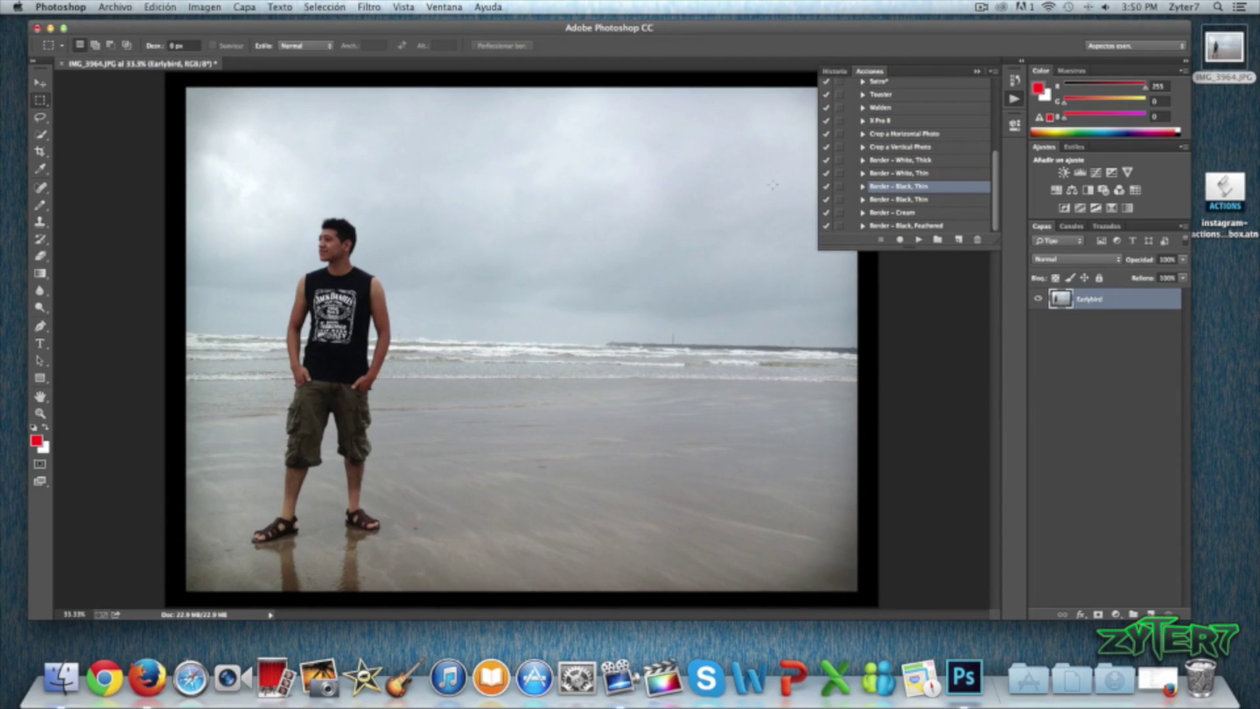
Step: Play X Pro II on the photo, continue past the warning, and collapse the Actions panel
{"action": "scroll", "coordinate": [908, 156], "scroll_direction": "up", "scroll_amount": 2}
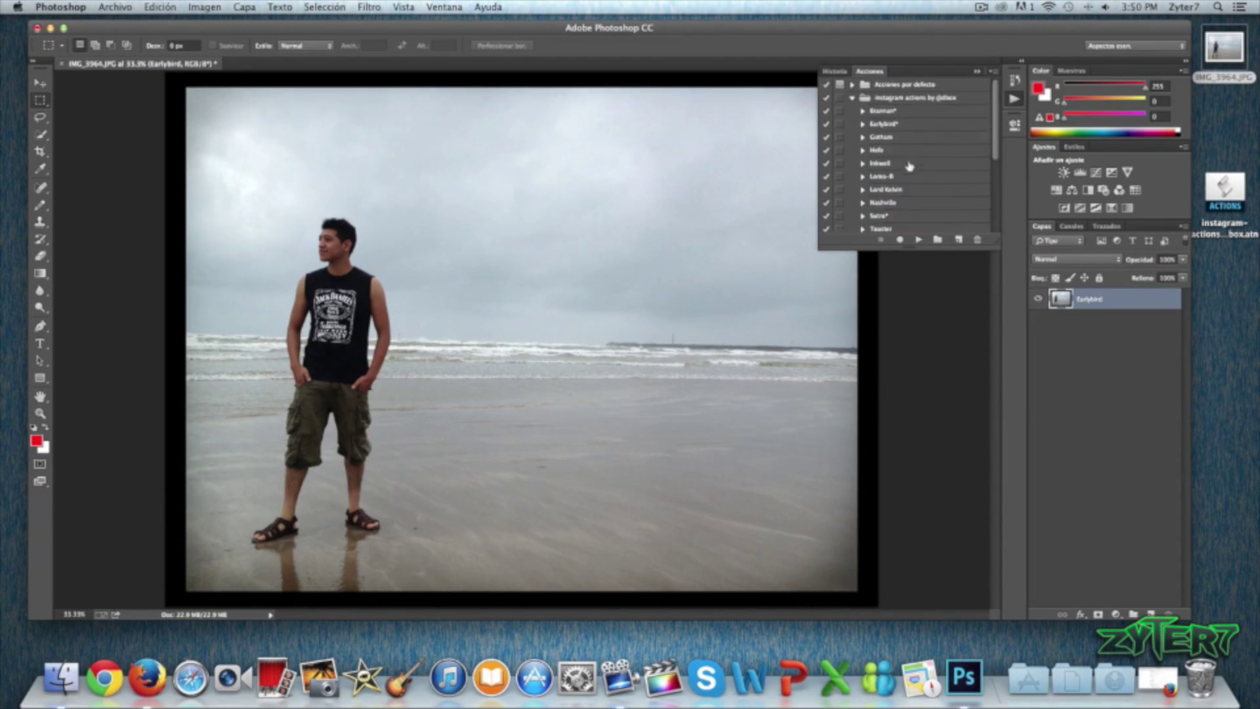
{"action": "scroll", "coordinate": [908, 163], "scroll_direction": "up", "scroll_amount": 3}
{"action": "scroll", "coordinate": [910, 169], "scroll_direction": "up", "scroll_amount": 2}
{"action": "scroll", "coordinate": [910, 169], "scroll_direction": "down", "scroll_amount": 1}
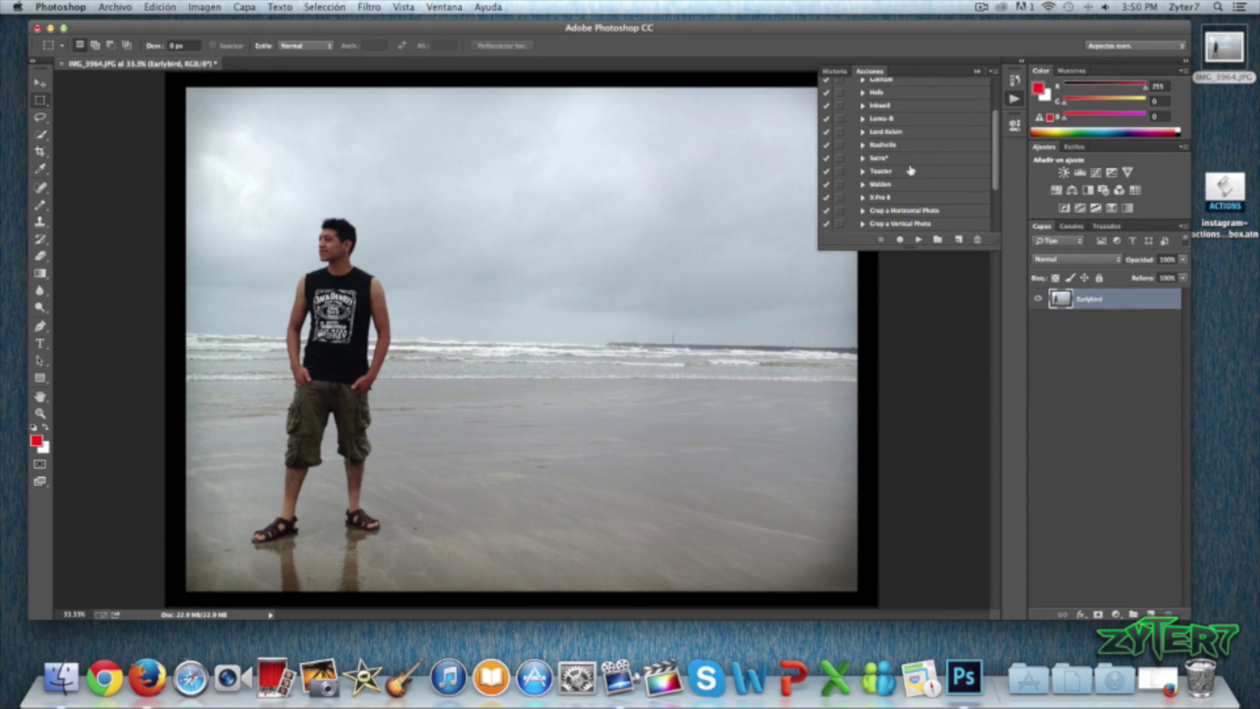
{"action": "left_click", "coordinate": [918, 197]}
{"action": "left_click", "coordinate": [919, 241]}
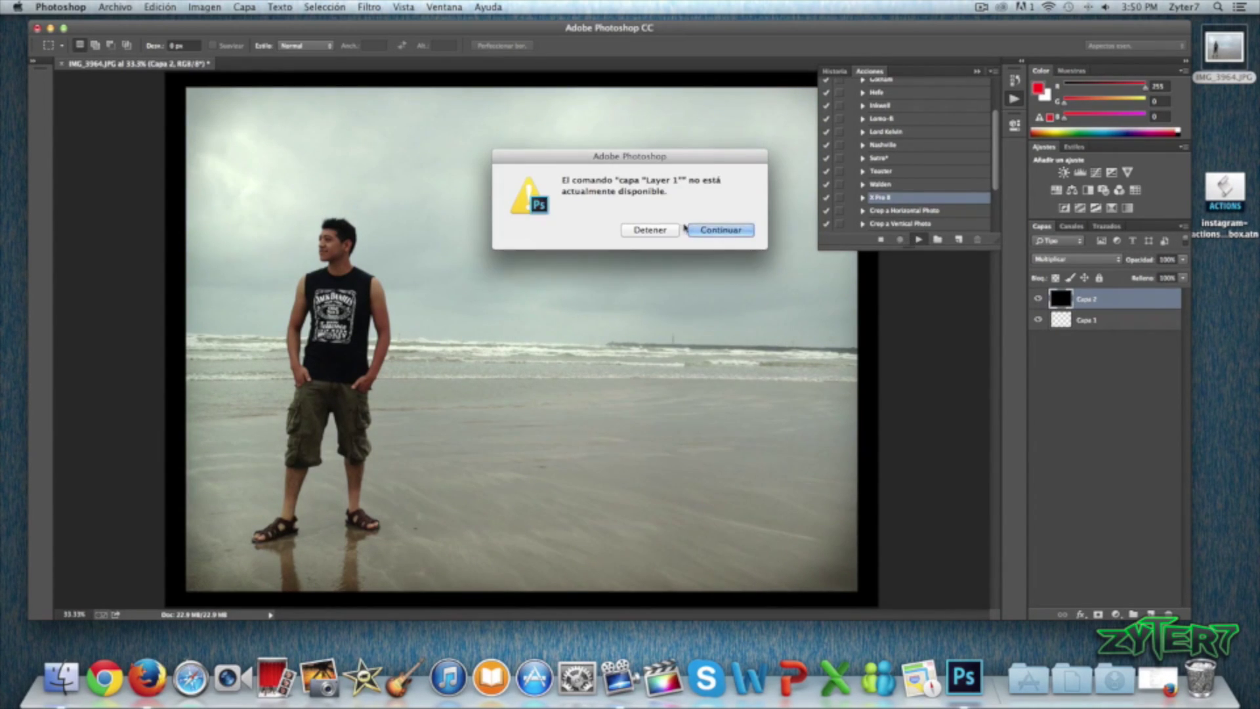
{"action": "left_click", "coordinate": [718, 230]}
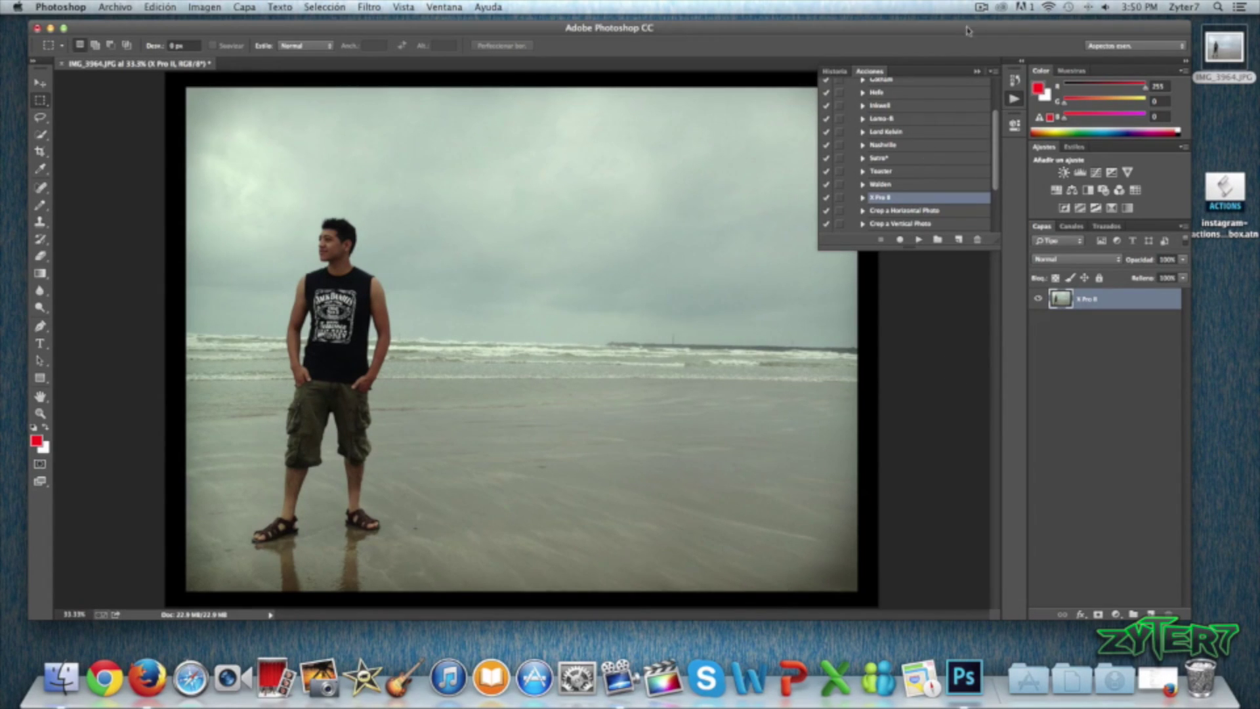
{"action": "left_click", "coordinate": [976, 70]}
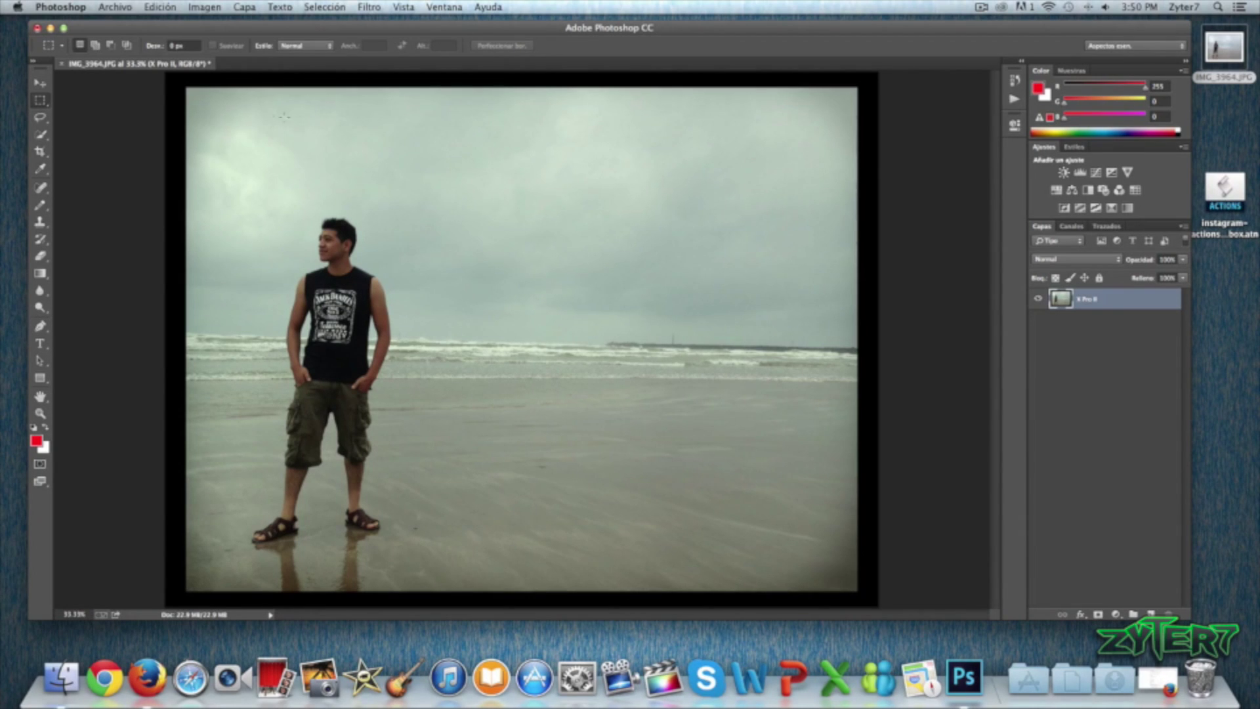
Step: Save the photo as JPEG 'ejemplo.jpg' with default JPEG options, then minimize Photoshop
{"action": "left_click", "coordinate": [115, 6]}
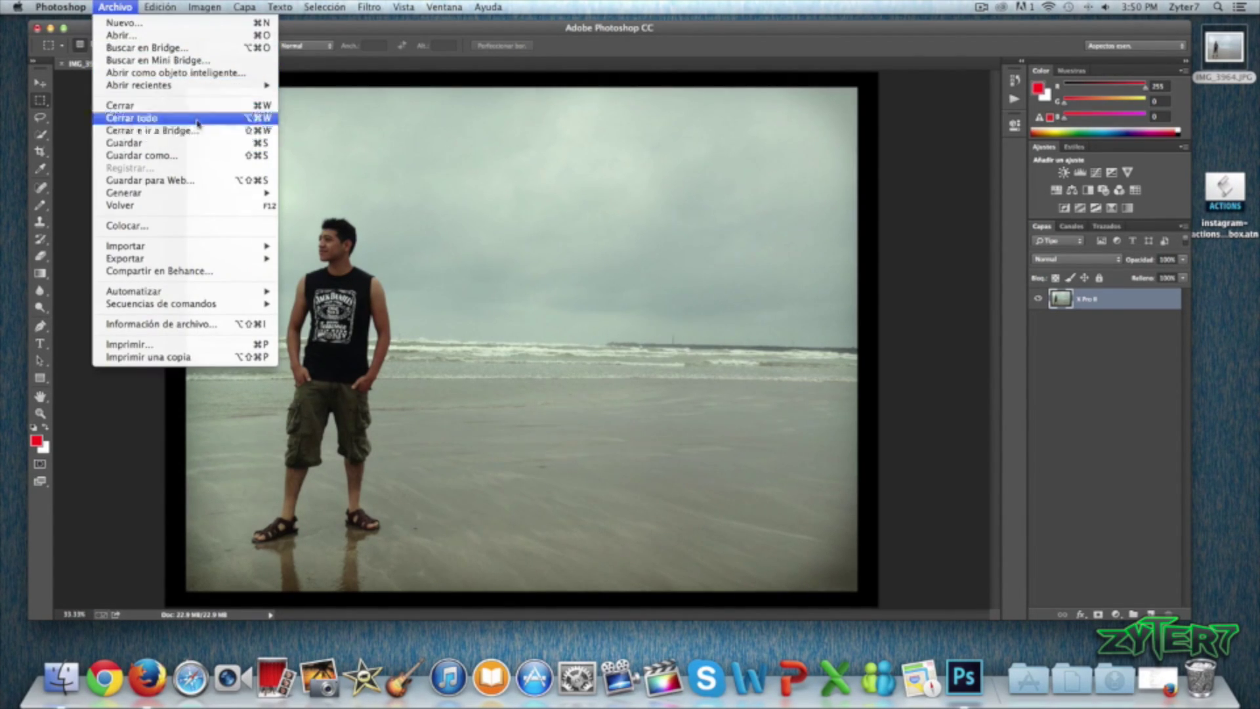
{"action": "left_click", "coordinate": [175, 156]}
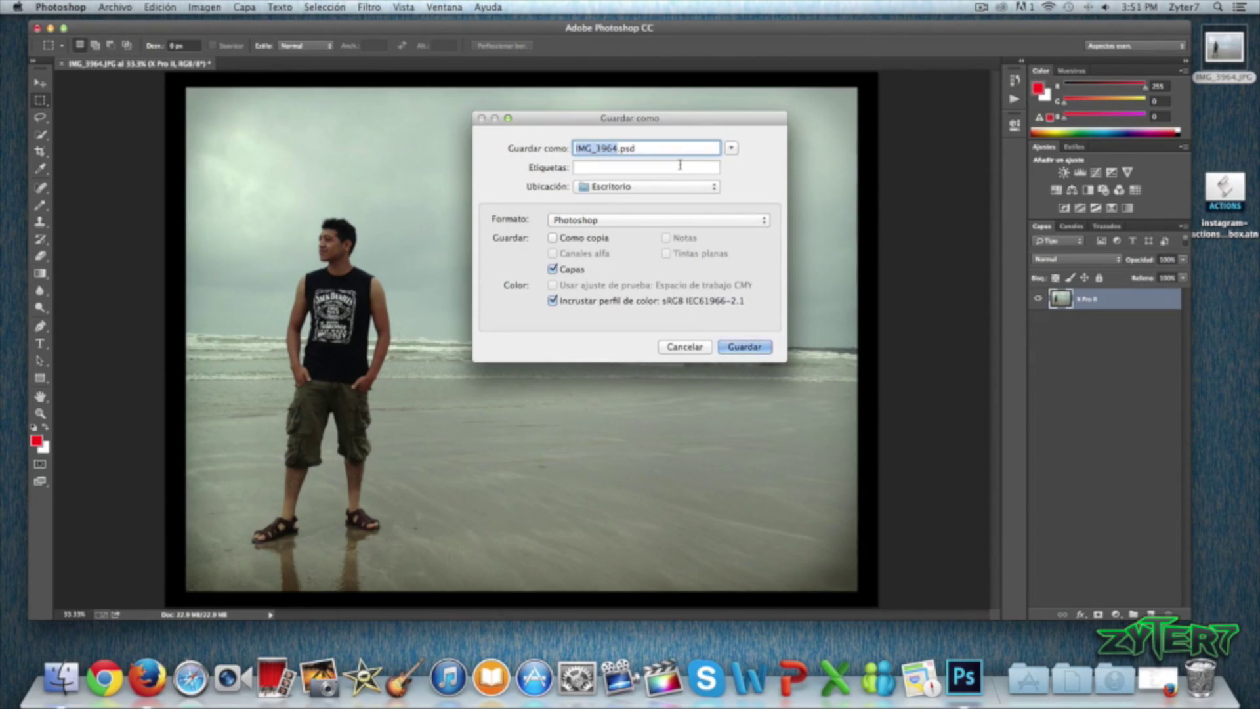
{"action": "type", "text": "ejemp"}
{"action": "type", "text": "lo"}
{"action": "left_click", "coordinate": [671, 221]}
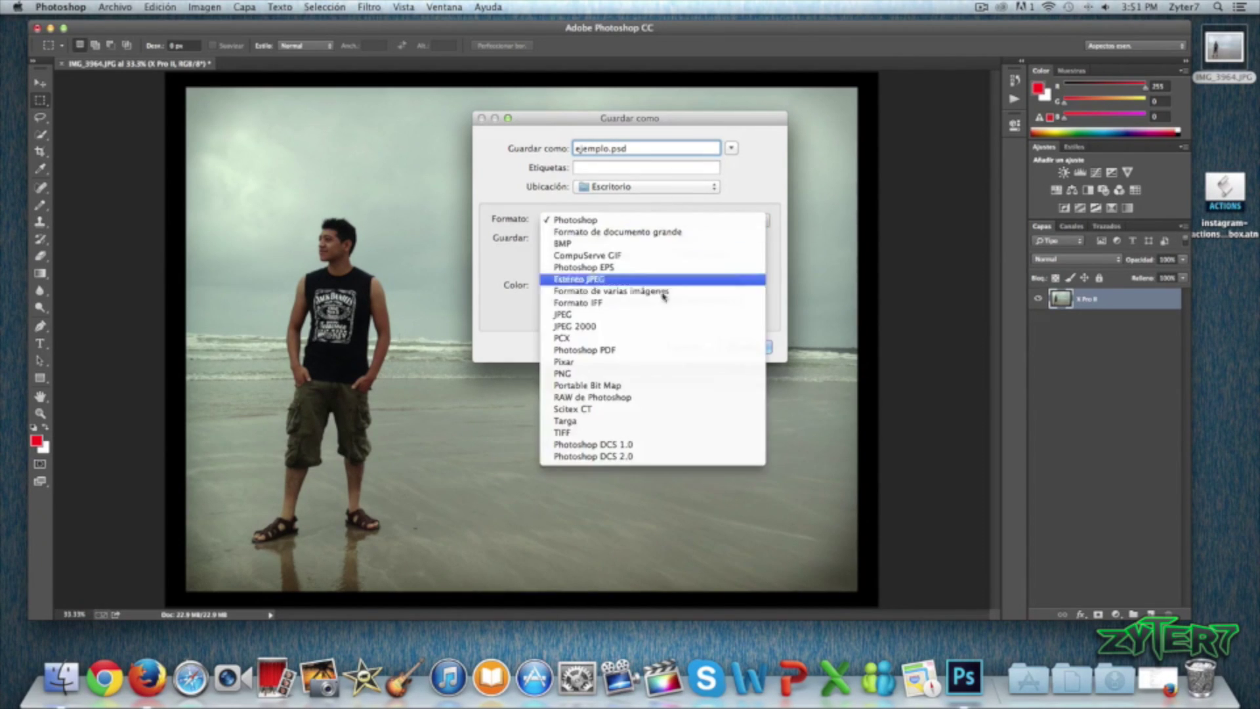
{"action": "left_click", "coordinate": [650, 318]}
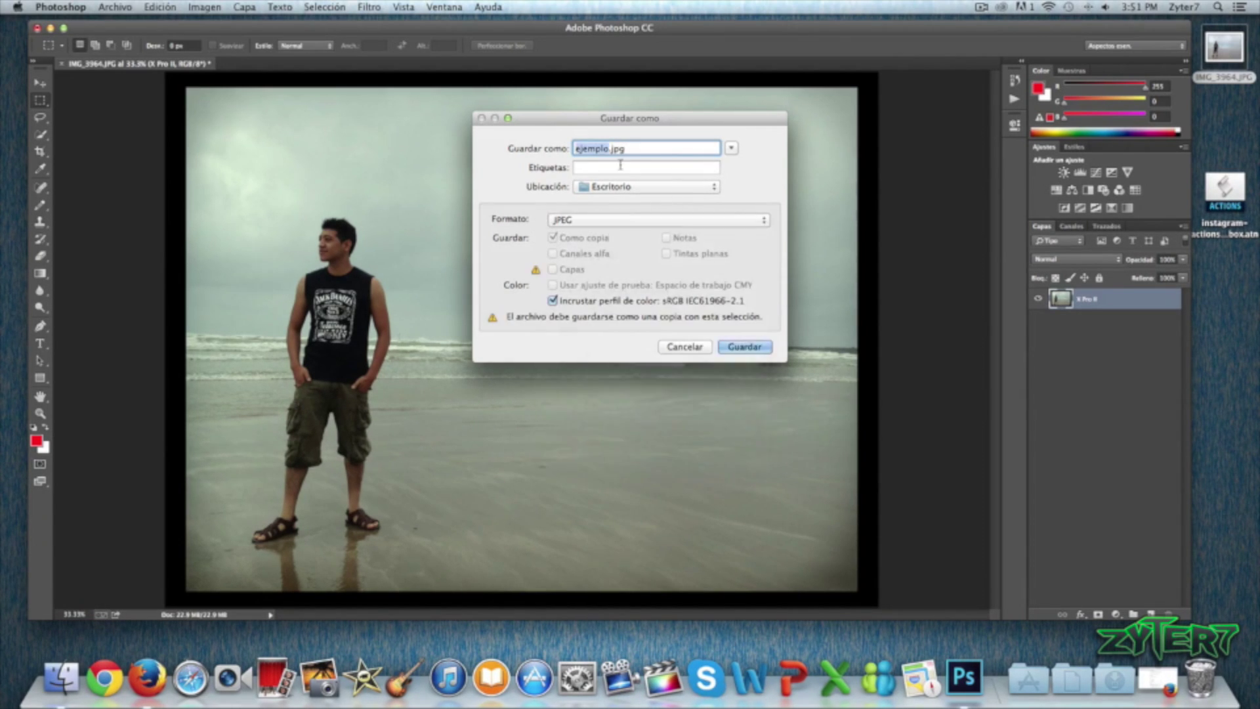
{"action": "left_click", "coordinate": [755, 347]}
{"action": "left_click", "coordinate": [708, 239]}
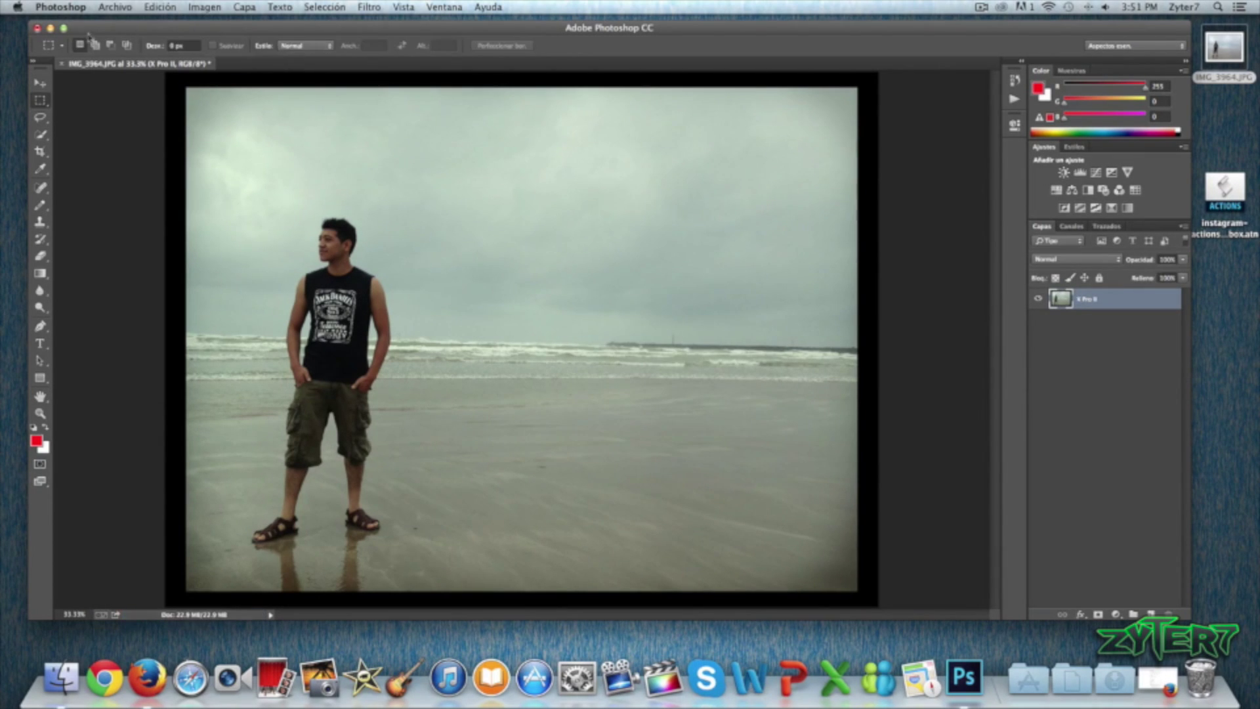
{"action": "left_click", "coordinate": [51, 29]}
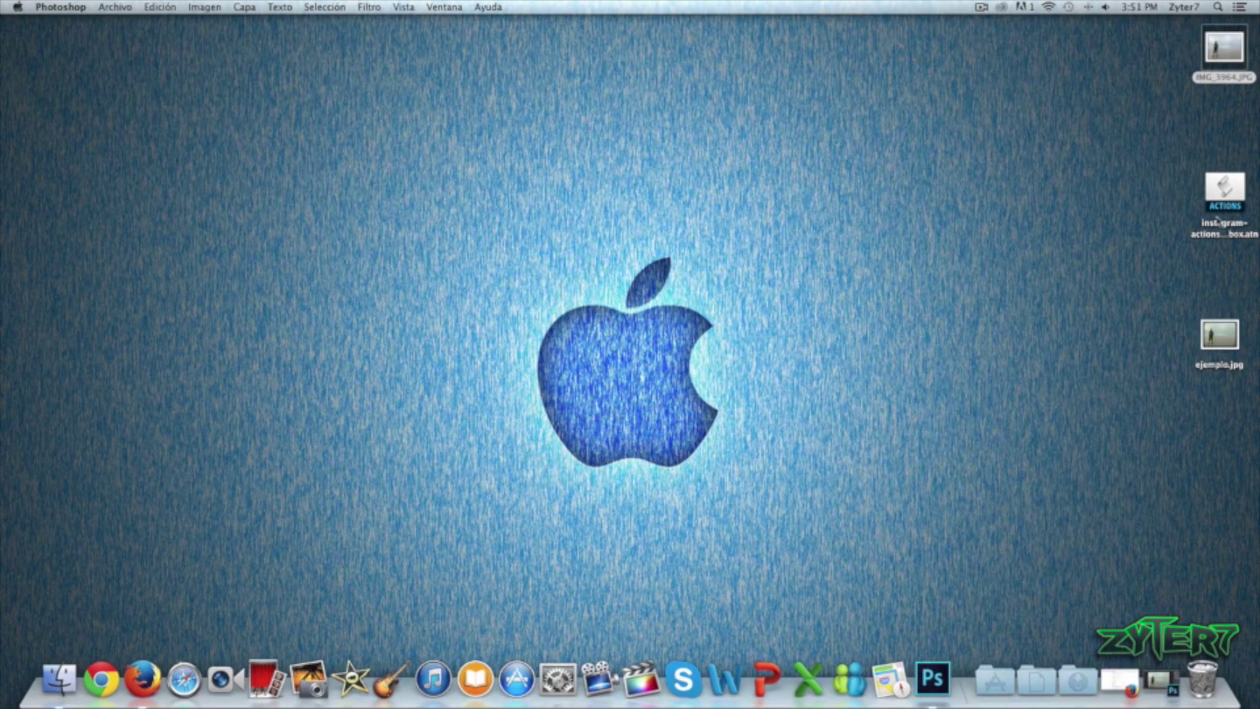
Step: Open ejemplo.jpg and IMG_3964.JPG in Preview and place them side by side
{"action": "double_click", "coordinate": [1215, 338]}
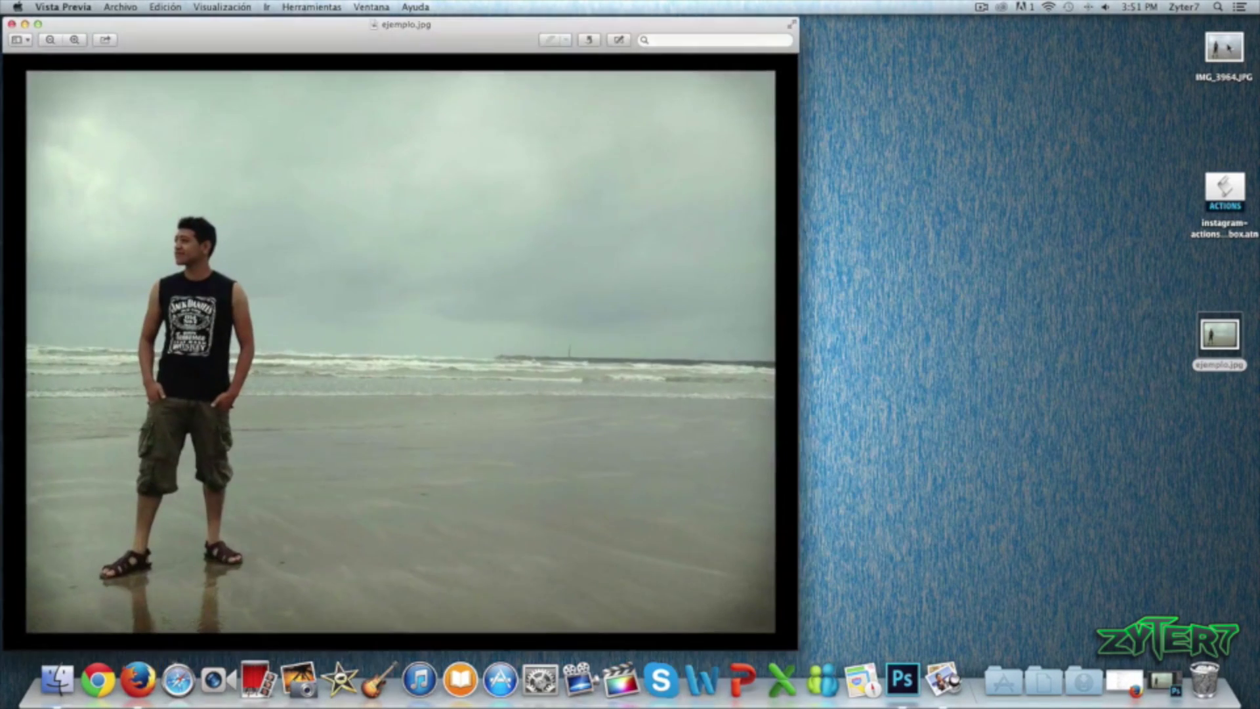
{"action": "double_click", "coordinate": [1224, 47]}
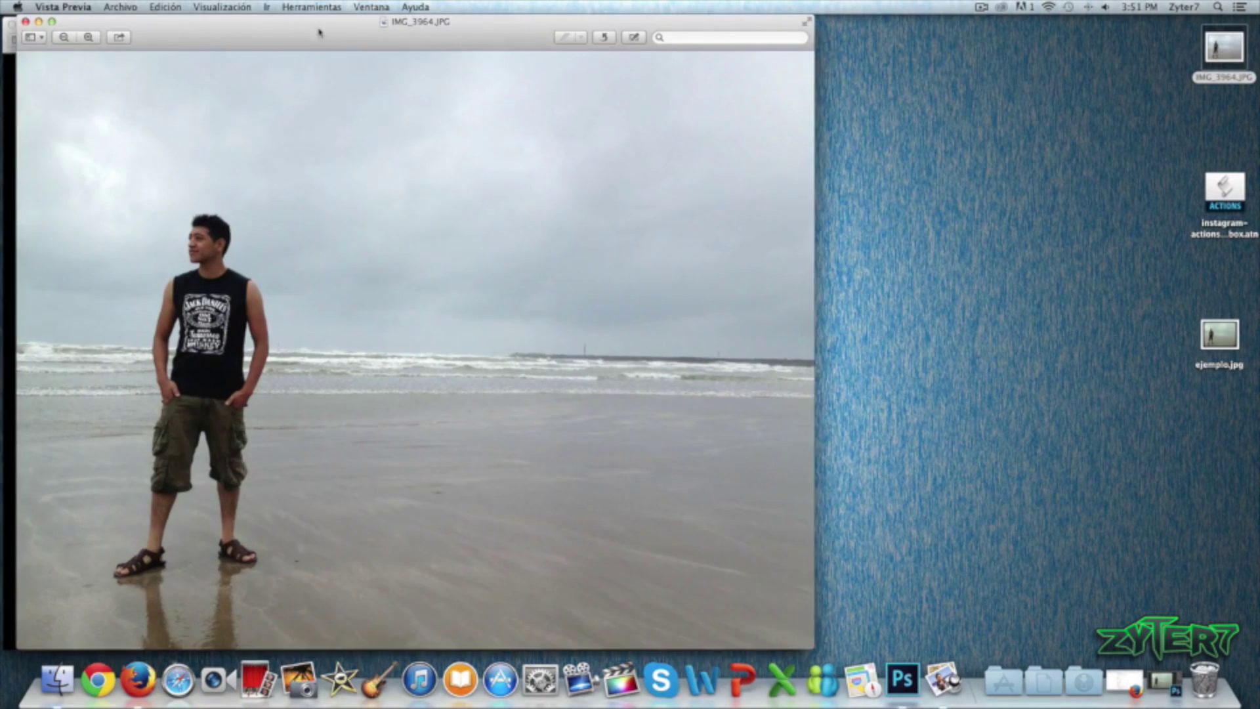
{"action": "left_click_drag", "start_coordinate": [293, 32], "coordinate": [943, 6]}
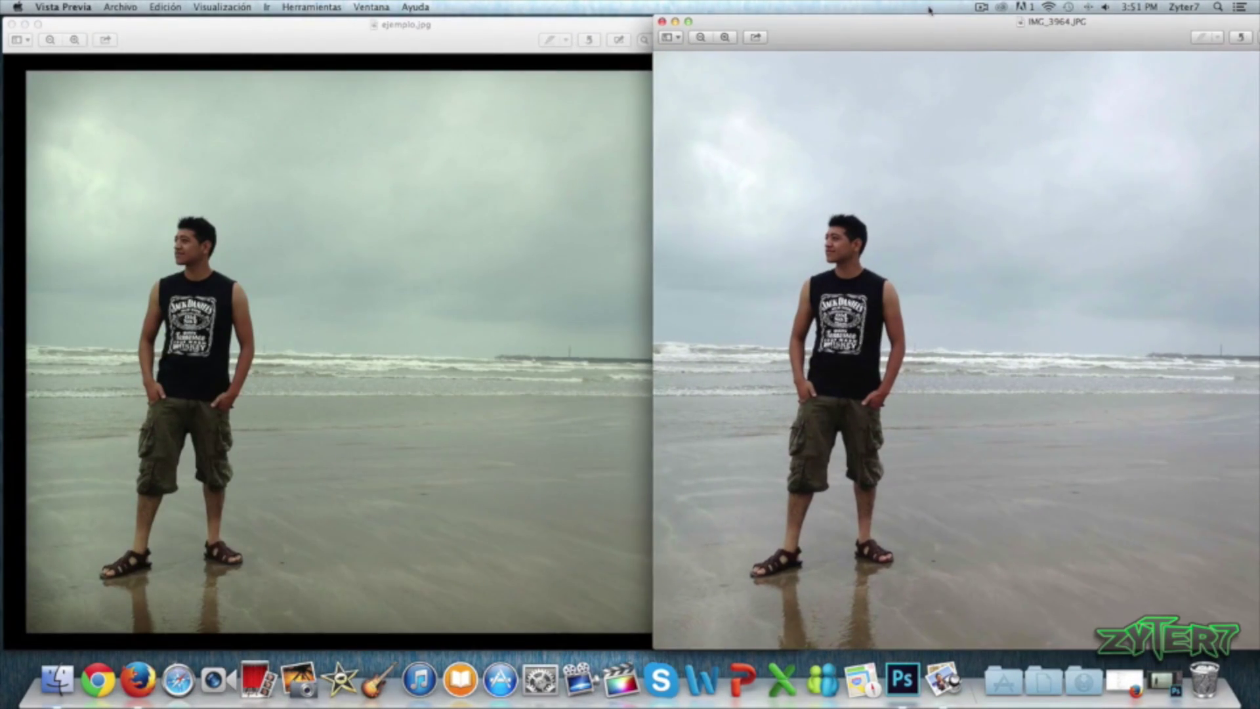
Step: Compare the edited and original photos, then minimize the original and close ejemplo.jpg
{"action": "left_click", "coordinate": [451, 74]}
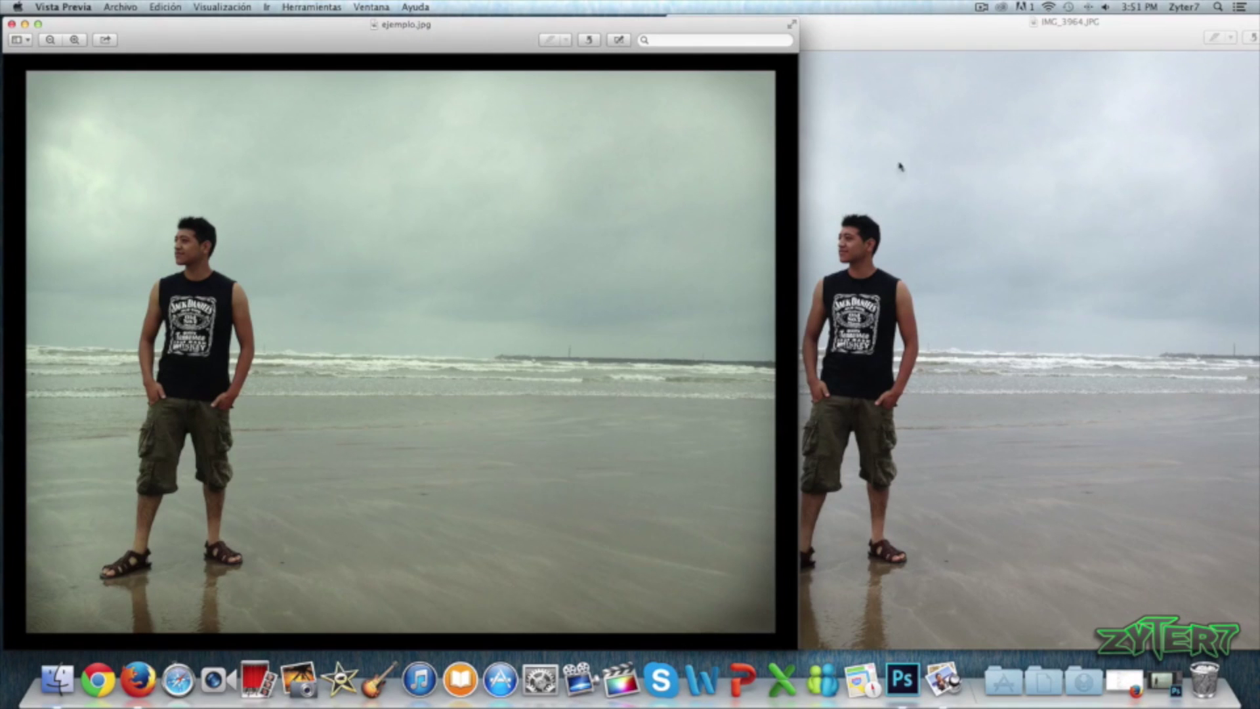
{"action": "left_click", "coordinate": [840, 38]}
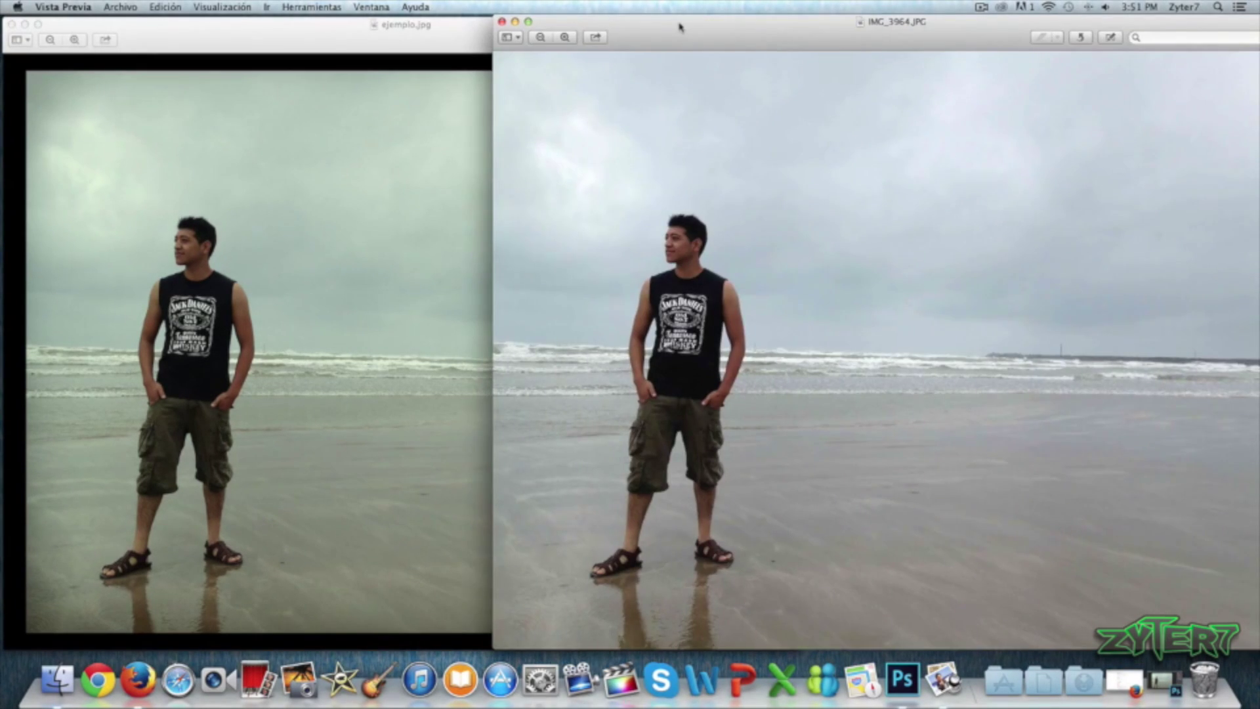
{"action": "left_click_drag", "start_coordinate": [840, 38], "coordinate": [712, 29]}
{"action": "left_click", "coordinate": [534, 24]}
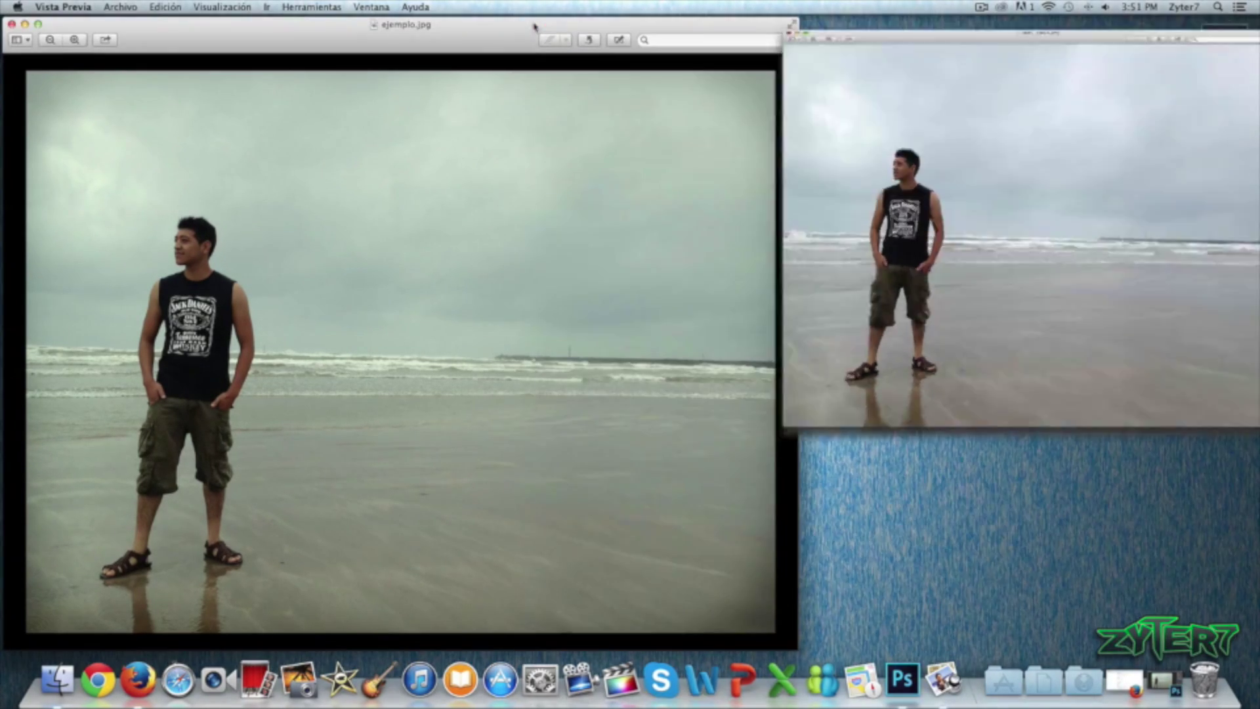
{"action": "left_click", "coordinate": [12, 24]}
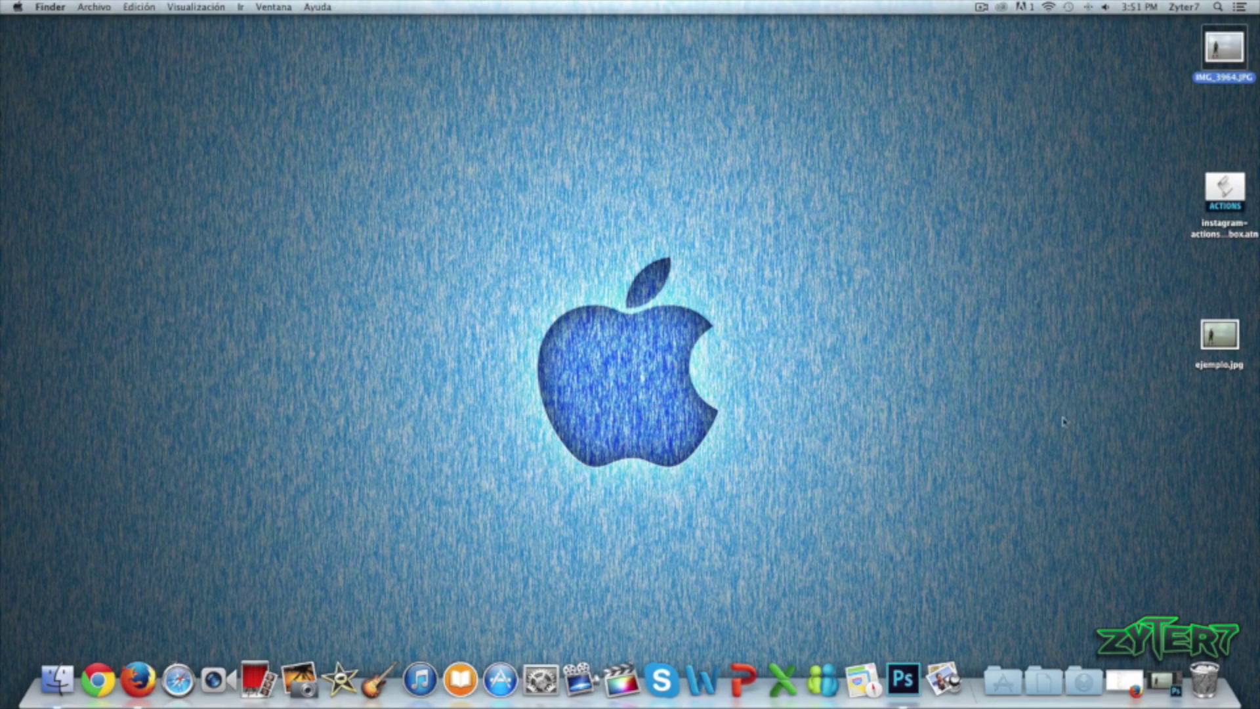
Step: Move ejemplo.jpg beside IMG_3964.JPG on the desktop, then restore the minimized Photoshop window
{"action": "left_click", "coordinate": [1219, 336]}
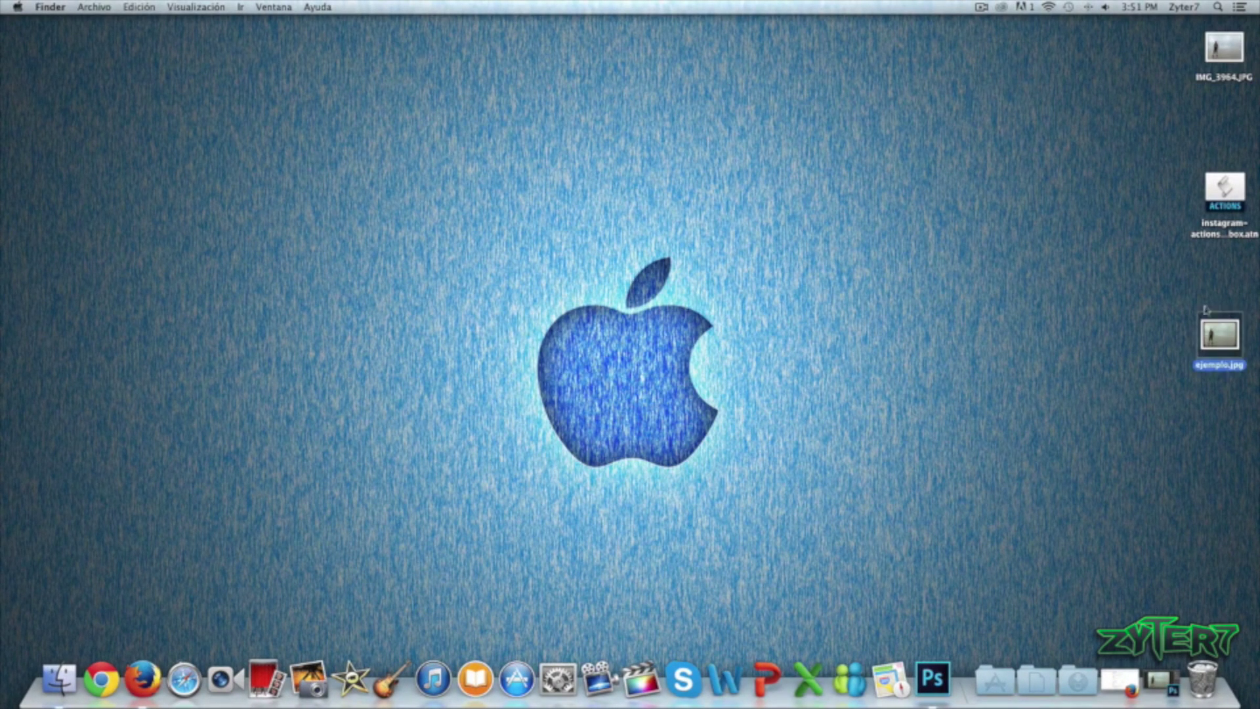
{"action": "left_click_drag", "start_coordinate": [1205, 310], "coordinate": [1133, 21]}
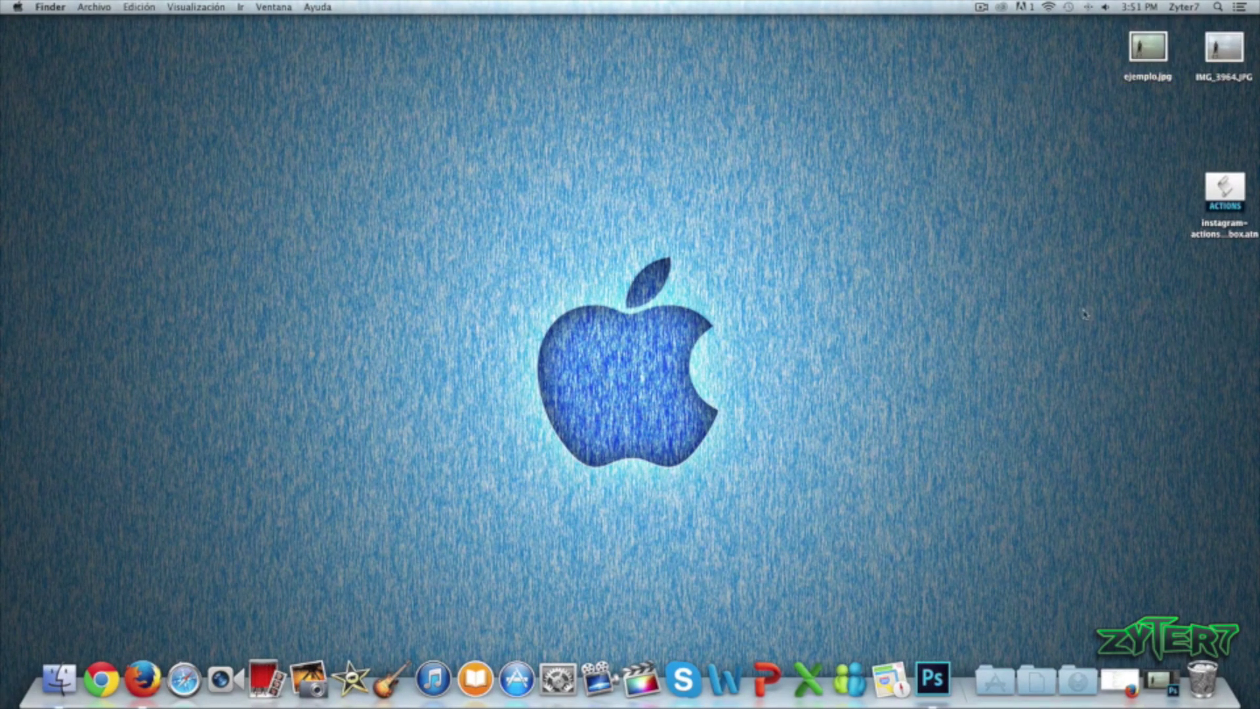
{"action": "left_click", "coordinate": [1161, 681]}
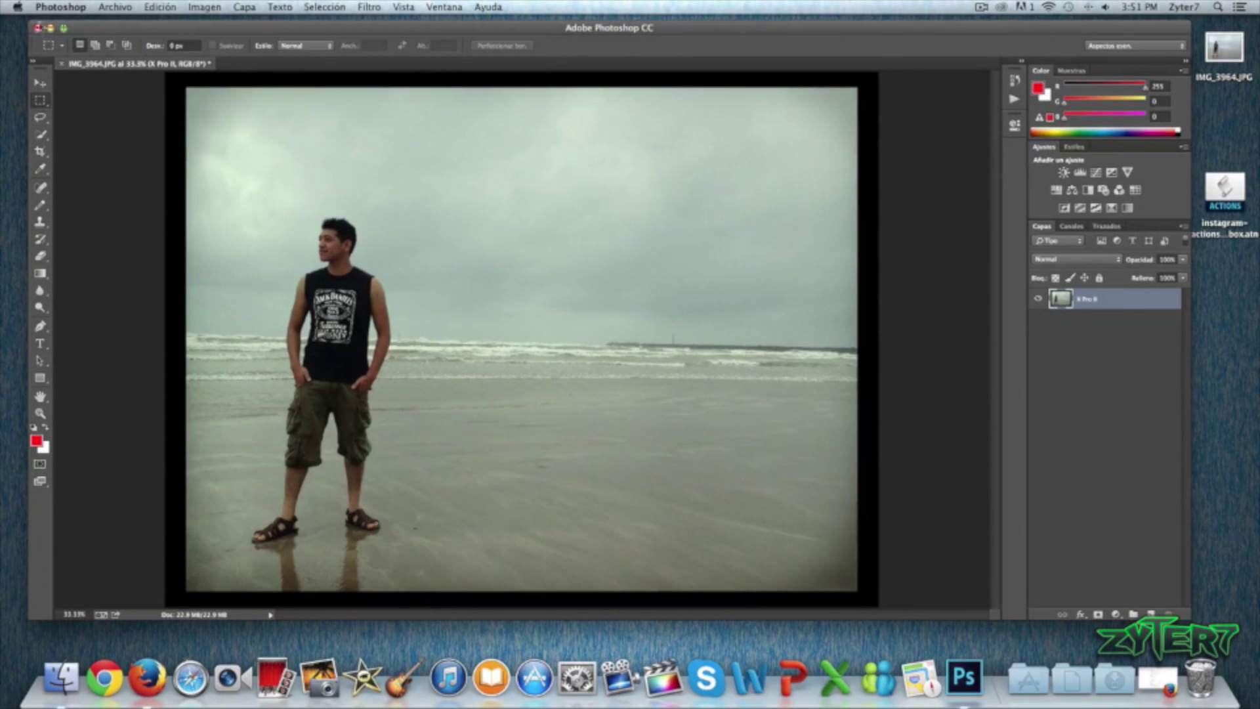